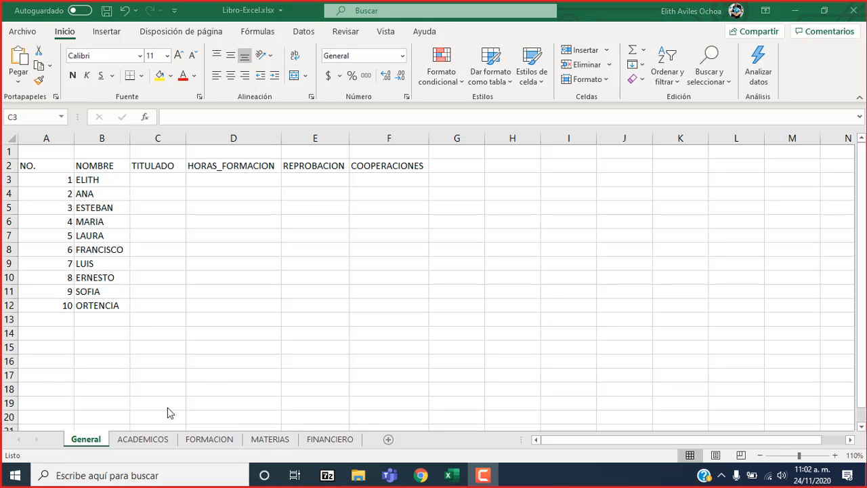
# Examine the summary columns in General and the data columns of the ACADEMICOS, FORMACION and MATERIAS sheets.
pyautogui.hotkey('shift', 'Right')
pyautogui.hotkey('shift', 'Right')
pyautogui.hotkey('shift', 'Right')
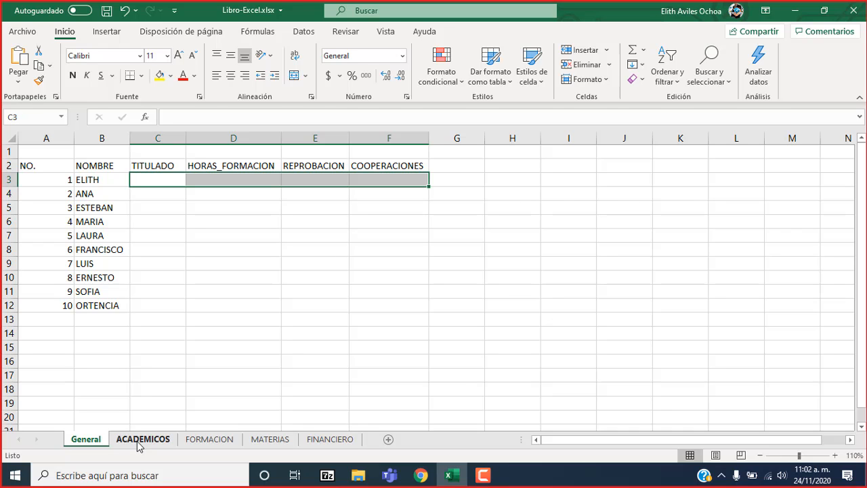
pyautogui.click(142, 440)
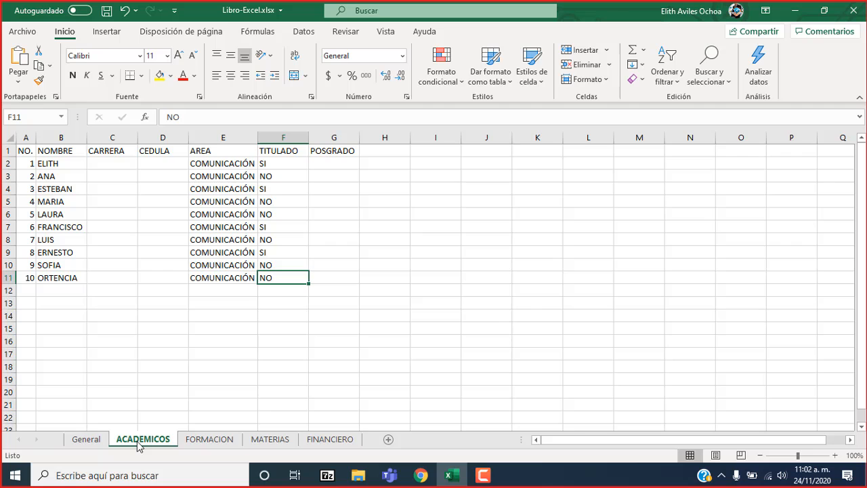
pyautogui.click(200, 440)
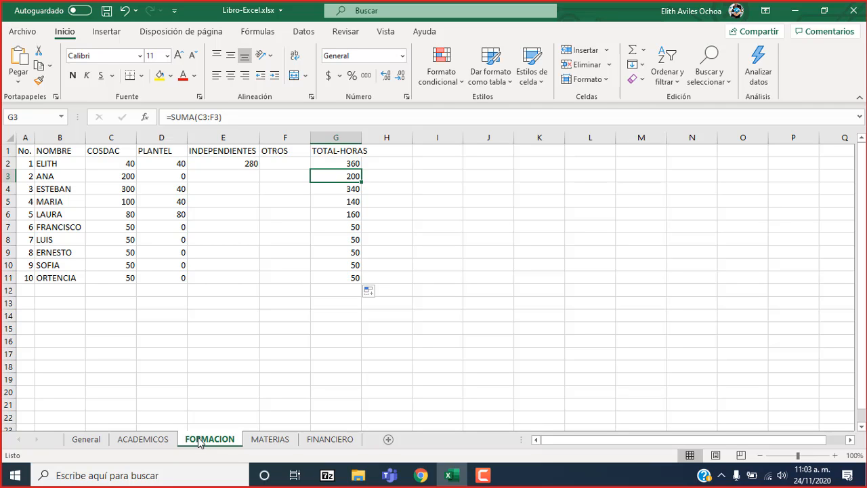
pyautogui.press('Up')
pyautogui.press('Up')
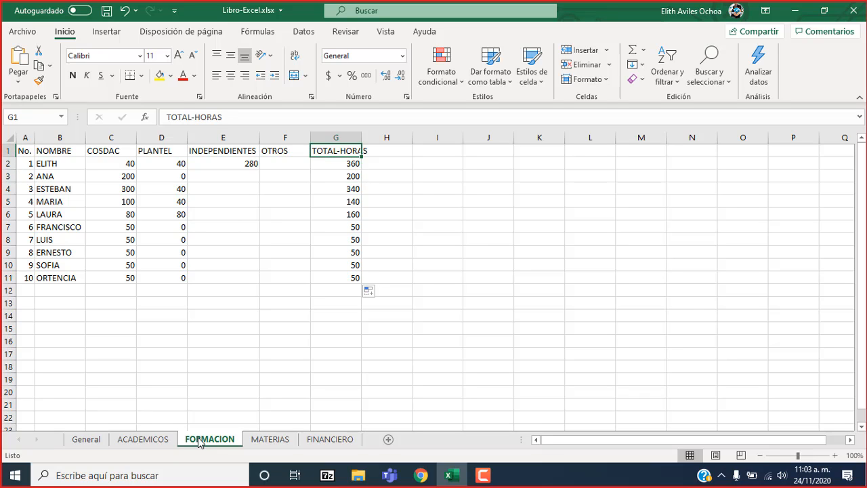
pyautogui.press('Down')
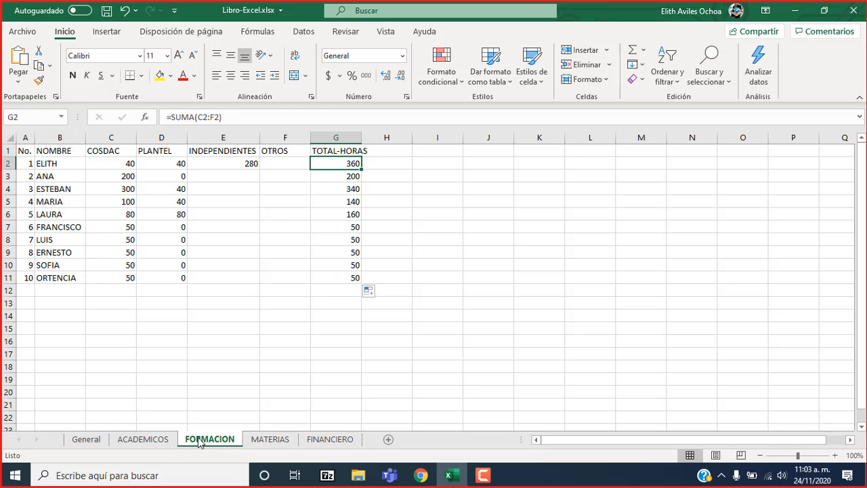
pyautogui.click(262, 441)
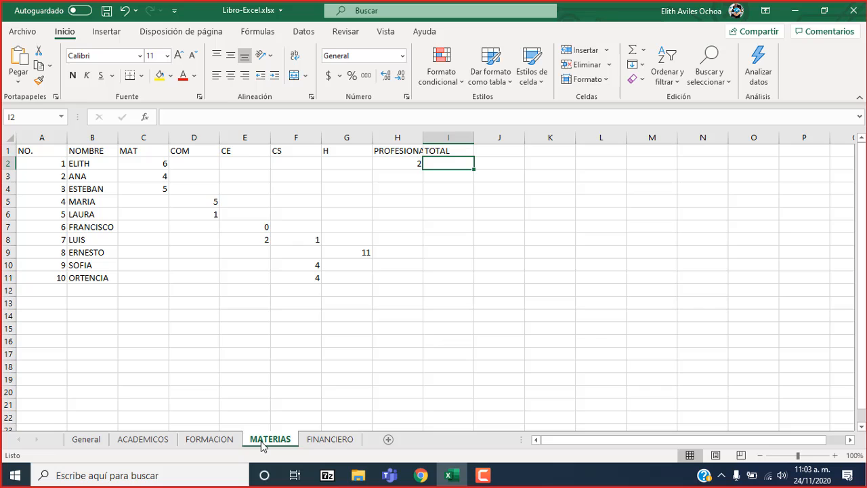
pyautogui.press('Left')
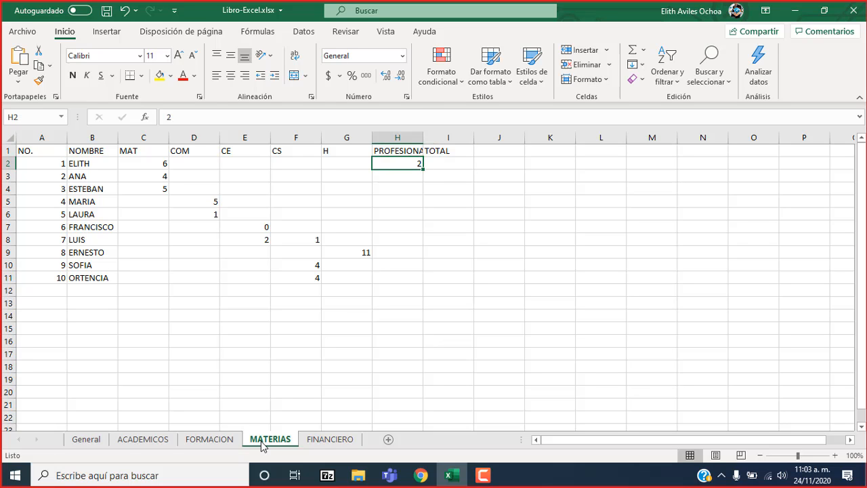
pyautogui.press('Right')
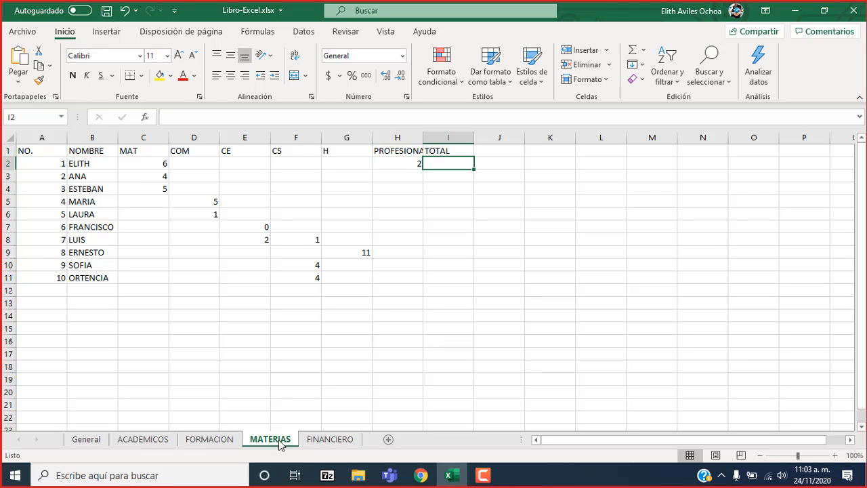
# On the FINANCIERO sheet, correct the heading in E1 to COOPERACION and fit column E to its text.
pyautogui.click(324, 440)
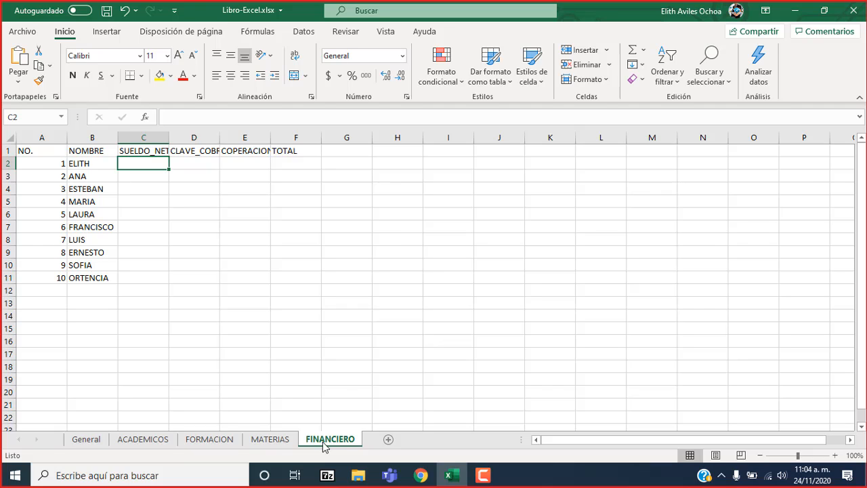
pyautogui.click(244, 152)
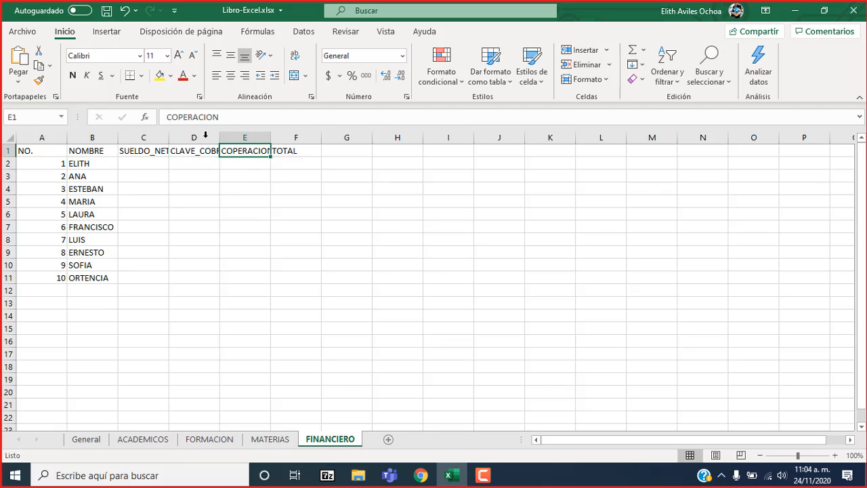
pyautogui.click(179, 118)
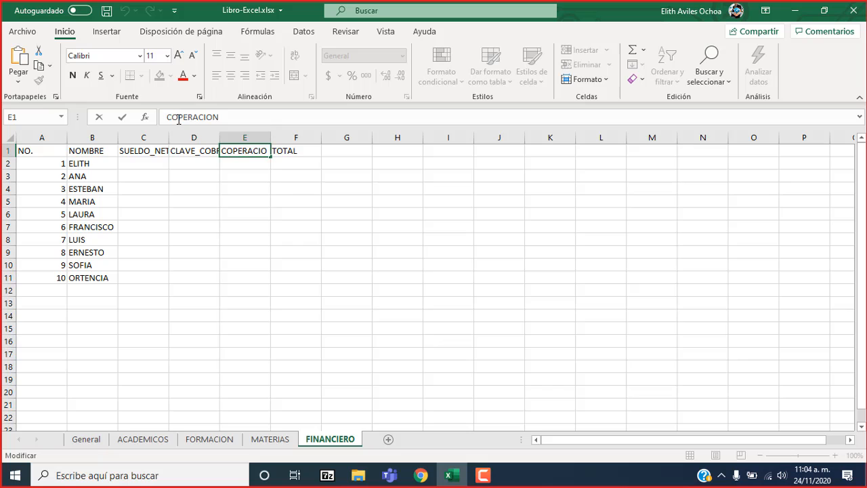
pyautogui.write('O')
pyautogui.press('Return')
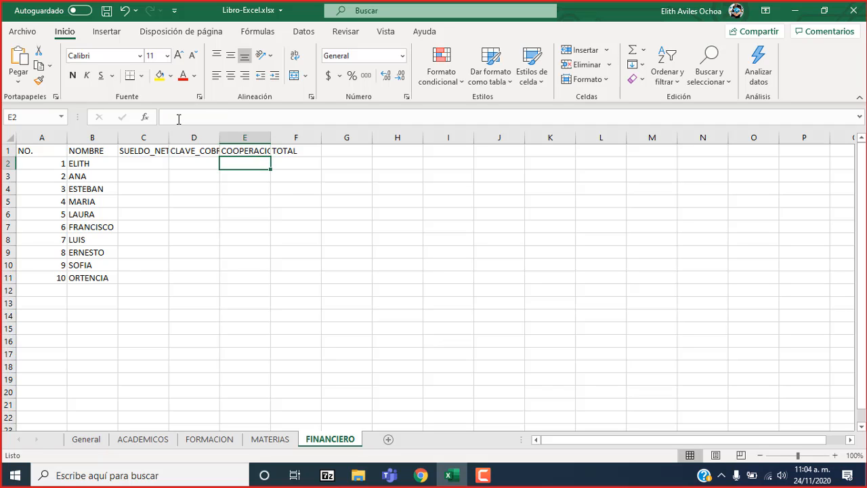
pyautogui.press('Up')
pyautogui.doubleClick(274, 134)
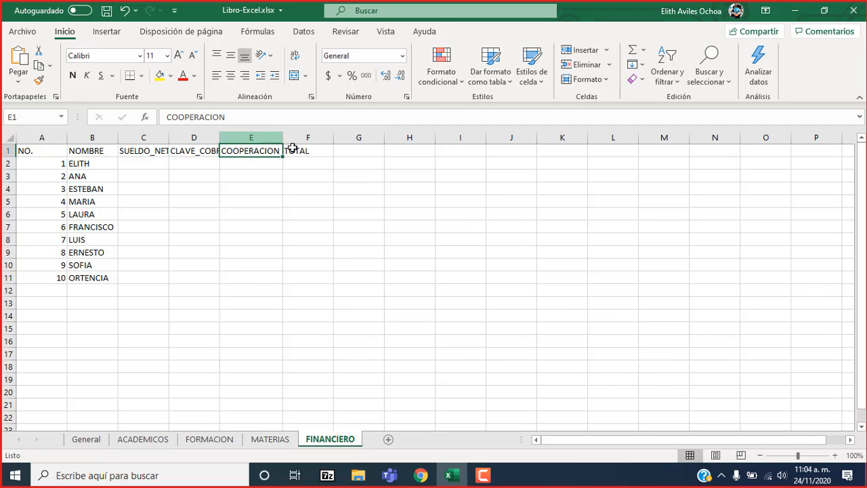
# Review the COOPERACION and TOTAL columns in FINANCIERO, the summary columns in General and the TITULADO column in ACADEMICOS.
pyautogui.click(298, 159)
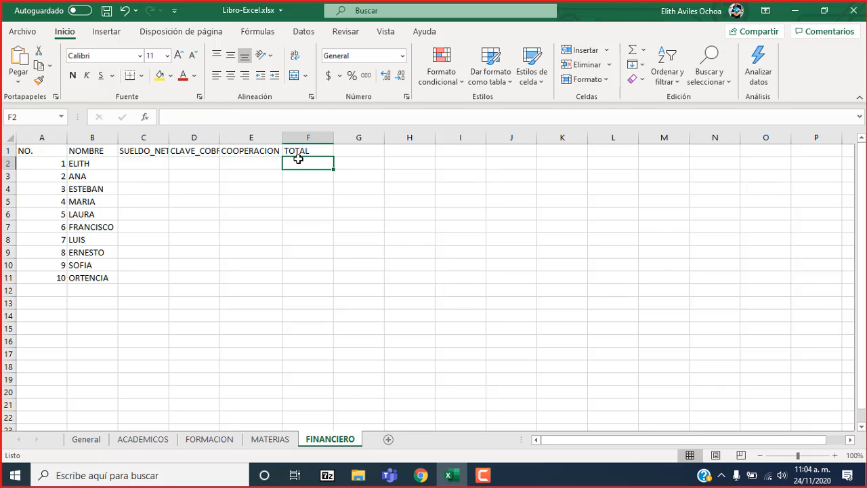
pyautogui.press('Left')
pyautogui.click(298, 159)
pyautogui.press('Left')
pyautogui.click(298, 160)
pyautogui.click(89, 441)
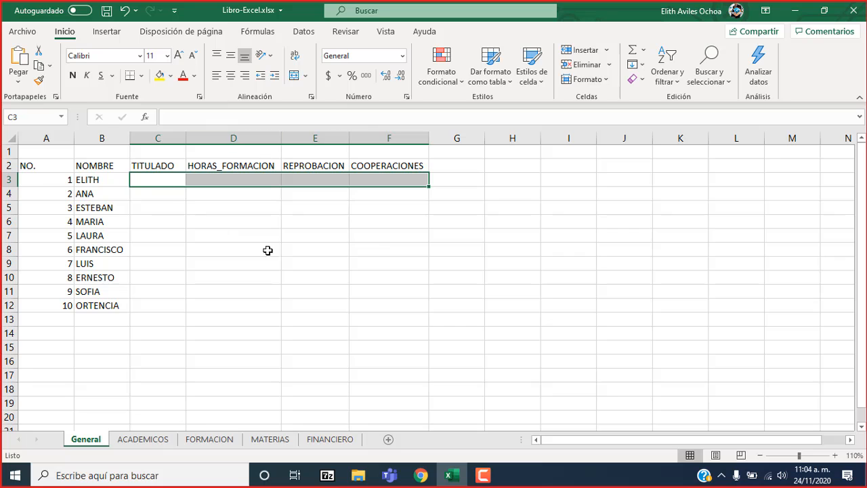
pyautogui.click(145, 176)
pyautogui.click(206, 178)
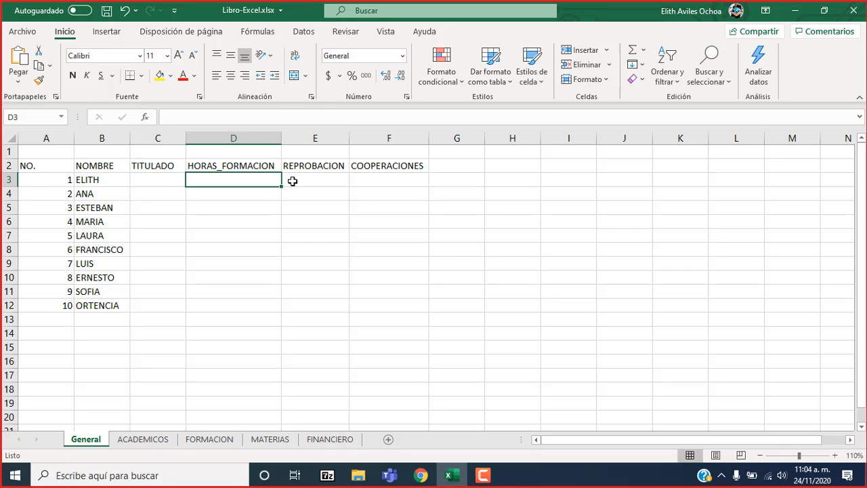
pyautogui.click(298, 181)
pyautogui.click(358, 182)
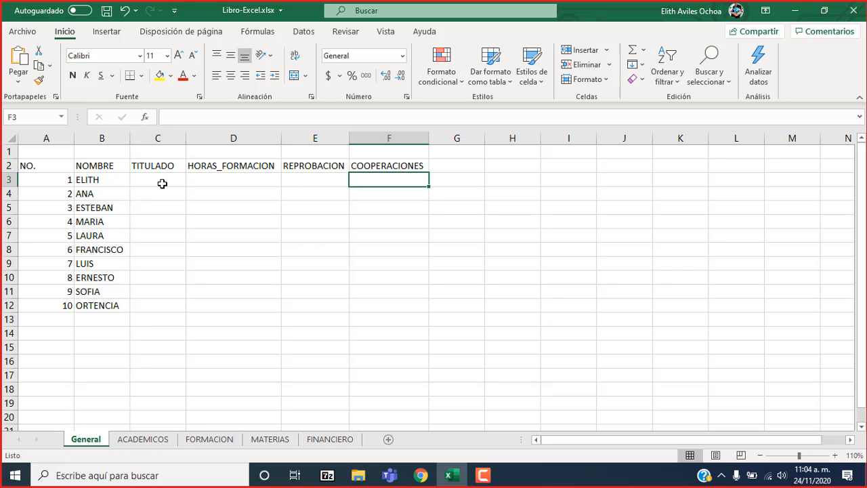
pyautogui.click(159, 182)
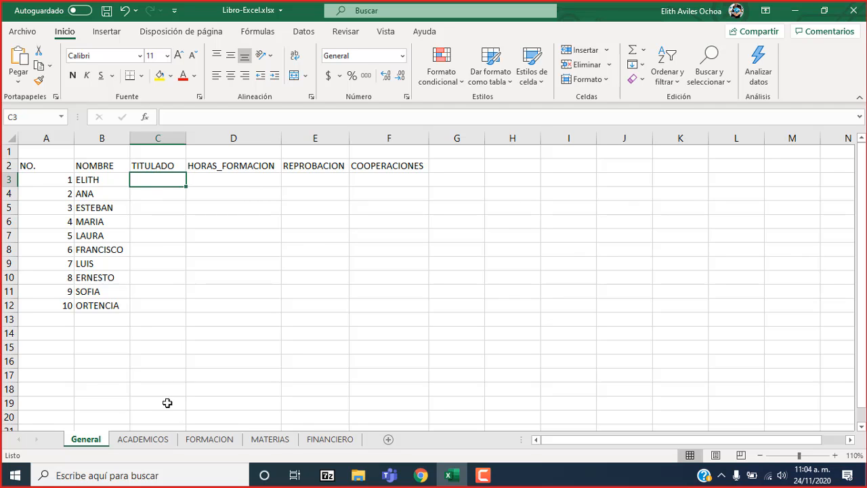
pyautogui.click(145, 440)
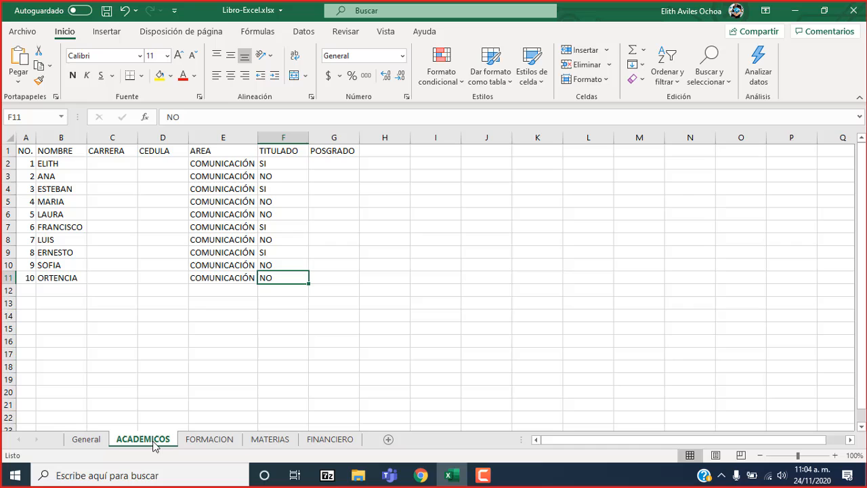
pyautogui.click(279, 151)
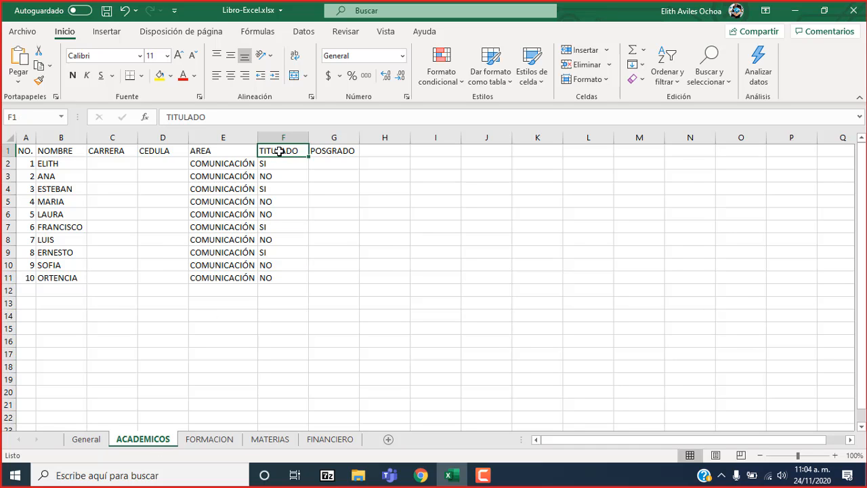
pyautogui.click(274, 163)
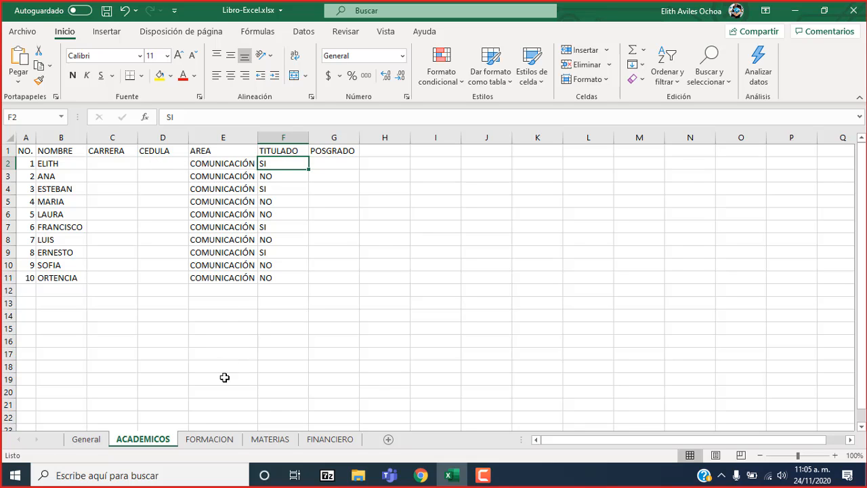
# Clear the TOTAL-HORAS formulas in G2:G11 on the FORMACION sheet.
pyautogui.click(209, 439)
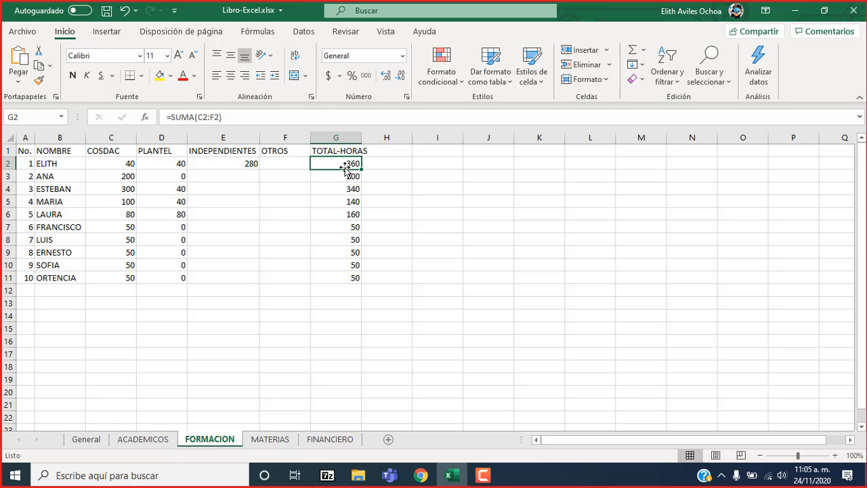
pyautogui.hotkey('shift', 'Down')
pyautogui.hotkey('shift', 'Down')
pyautogui.hotkey('shift', 'Down')
pyautogui.hotkey('shift', 'Down')
pyautogui.hotkey('shift', 'Down')
pyautogui.hotkey('shift', 'Down')
pyautogui.hotkey('shift', 'Down')
pyautogui.hotkey('shift', 'Down')
pyautogui.hotkey('shift', 'Down')
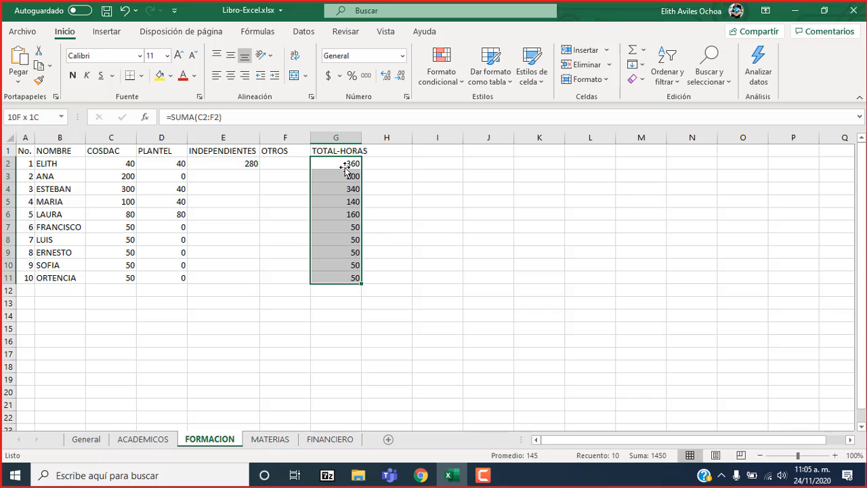
pyautogui.press('Delete')
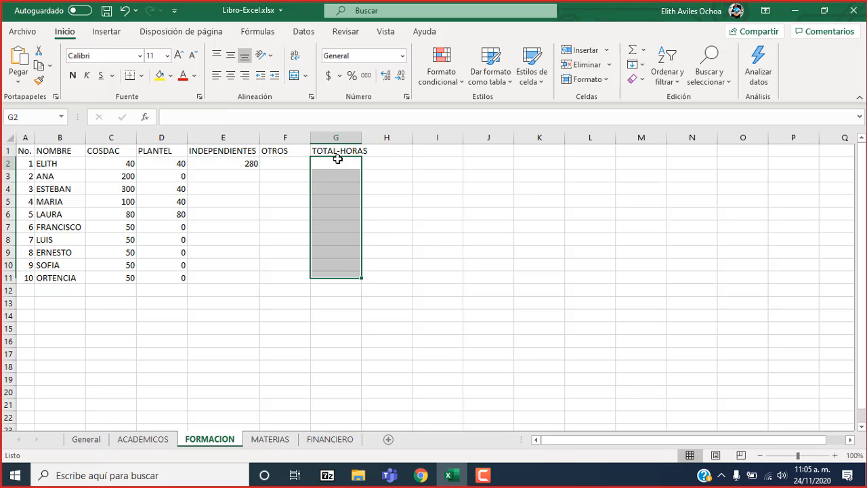
# Enter a SUMA formula in G2 that adds the hours in C2:F2.
pyautogui.click(337, 159)
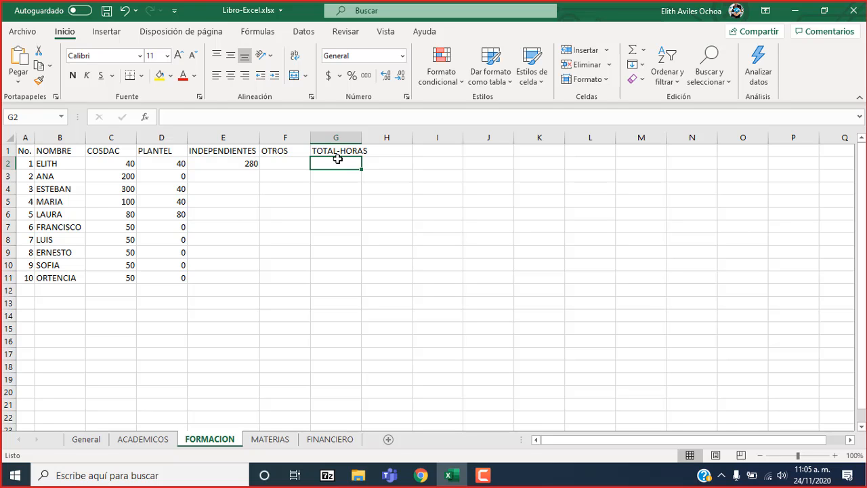
pyautogui.write('=')
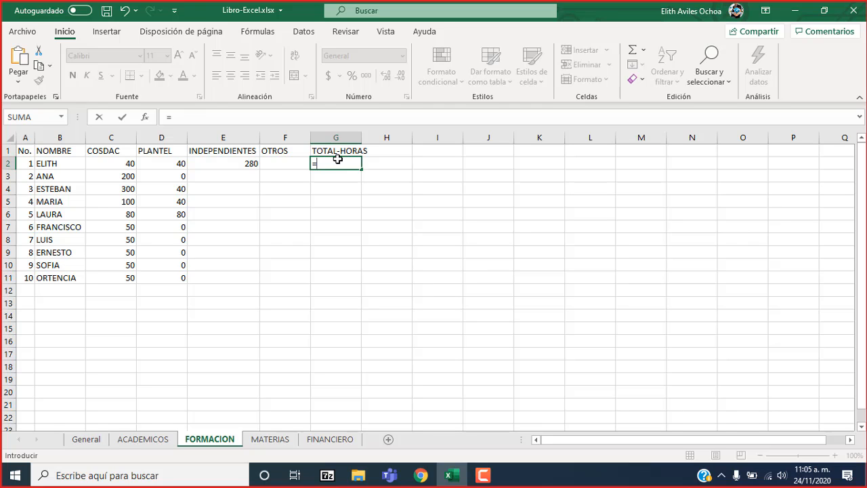
pyautogui.write('SUMN')
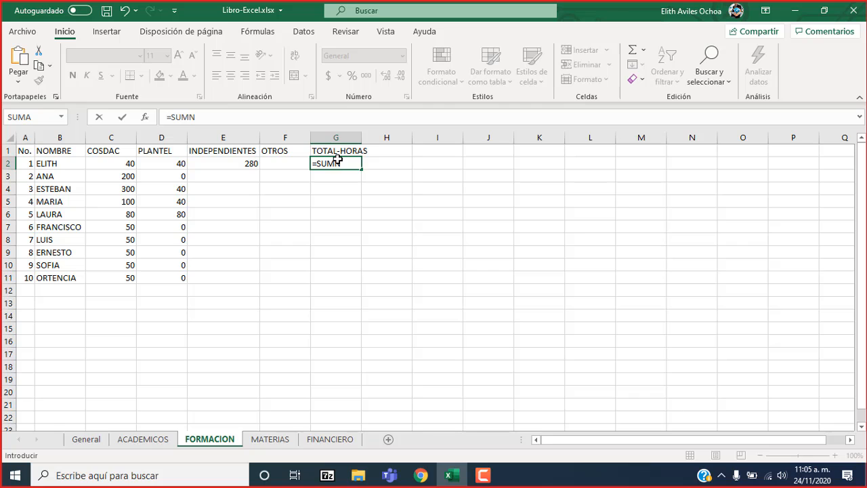
pyautogui.press('BackSpace')
pyautogui.write('A')
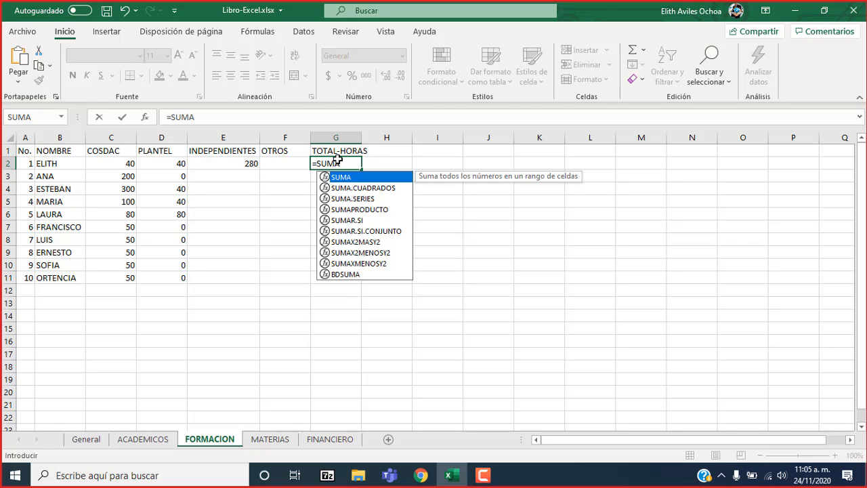
pyautogui.doubleClick(390, 181)
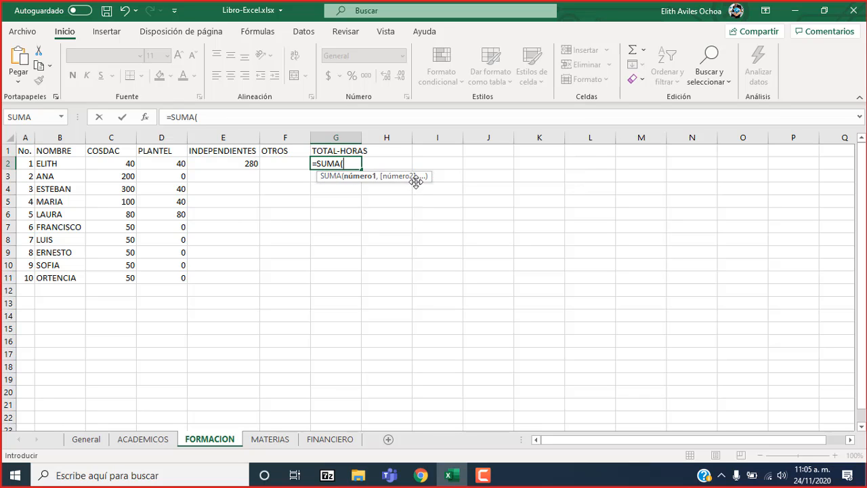
pyautogui.click(123, 164)
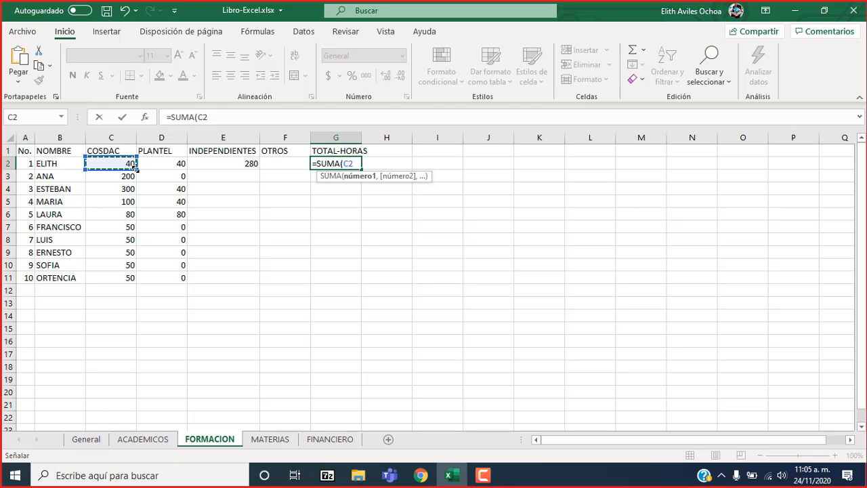
pyautogui.moveTo(135, 167); pyautogui.dragTo(290, 165)
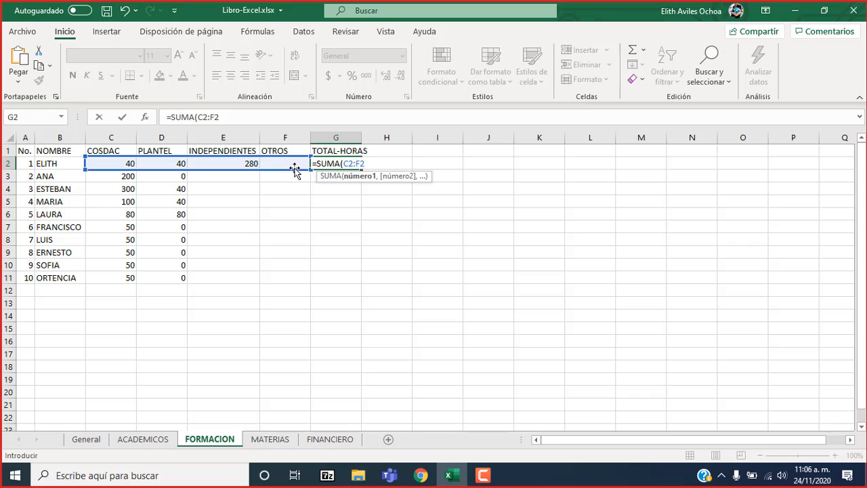
pyautogui.press('Return')
# Fill the total hours formula from G2 down to G11.
pyautogui.click(353, 163)
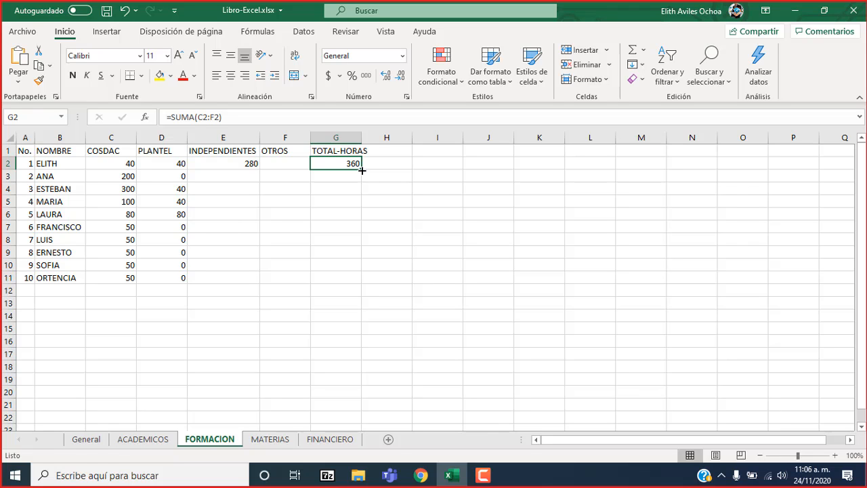
pyautogui.moveTo(362, 171); pyautogui.dragTo(360, 280)
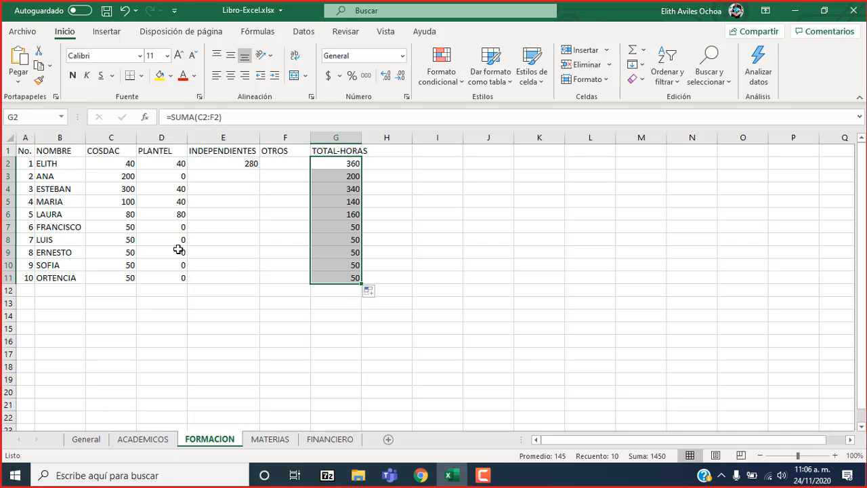
pyautogui.click(57, 166)
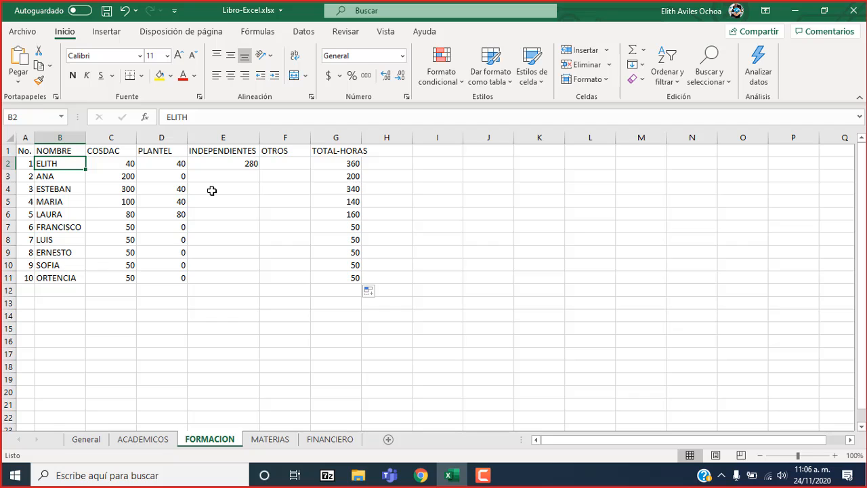
# Enter a PROMEDIO formula in I2 on the MATERIAS sheet that averages C2:H2.
pyautogui.click(280, 440)
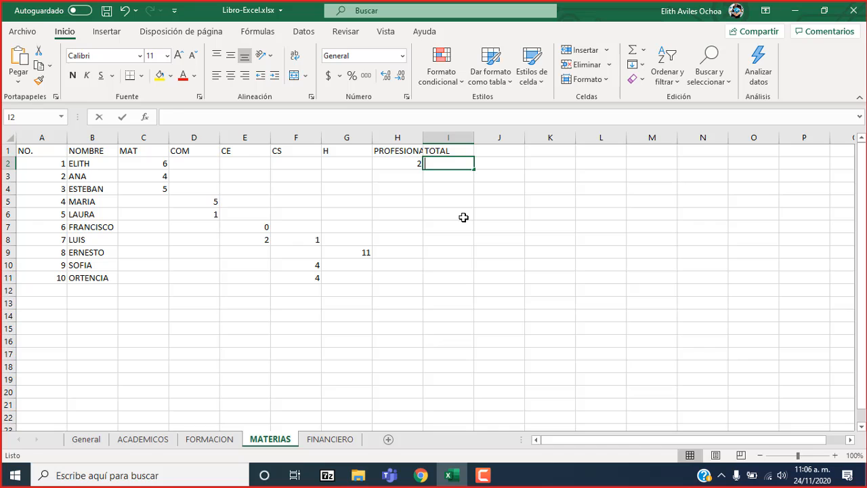
pyautogui.write('=PROM')
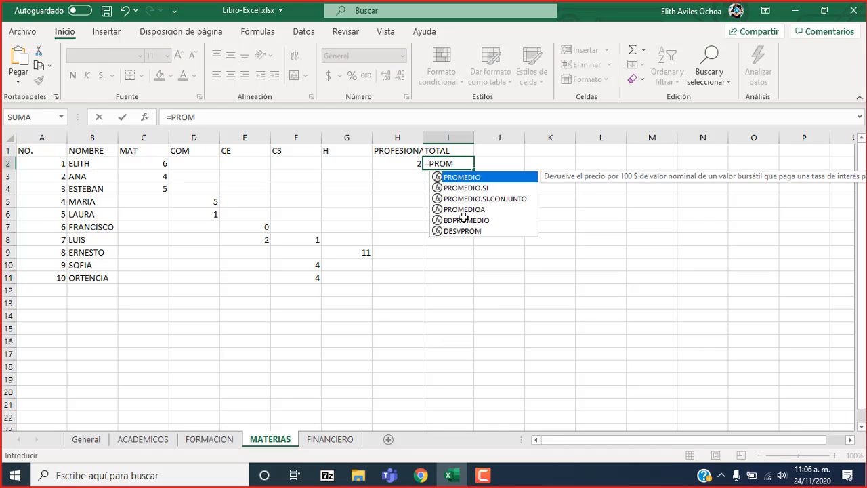
pyautogui.doubleClick(491, 178)
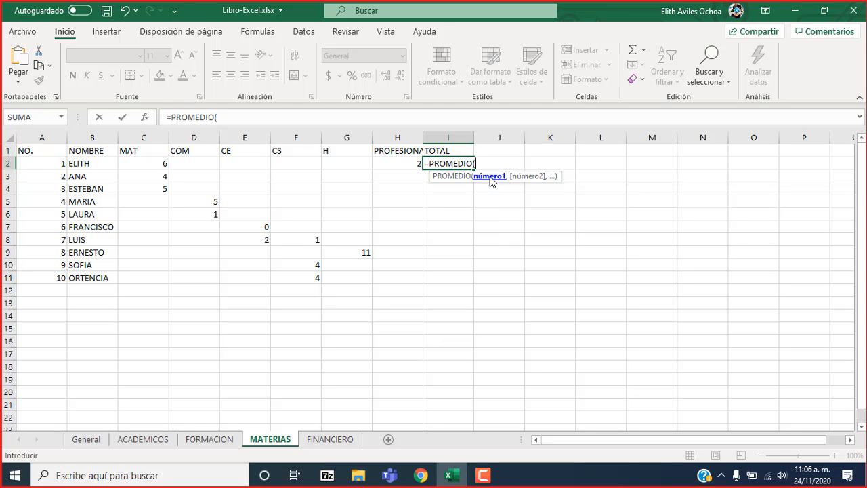
pyautogui.click(140, 162)
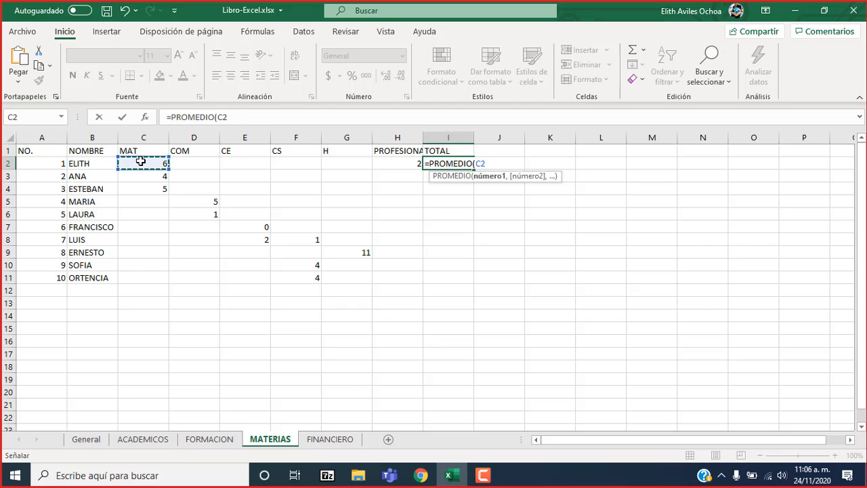
pyautogui.hotkey('shift', 'Right')
pyautogui.hotkey('shift', 'Right')
pyautogui.hotkey('shift', 'Right')
pyautogui.hotkey('shift', 'Right')
pyautogui.hotkey('shift', 'Right')
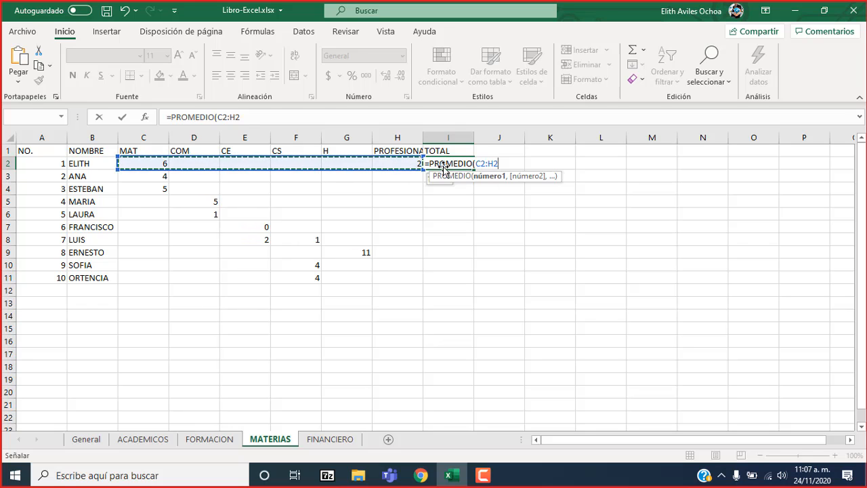
pyautogui.press('Return')
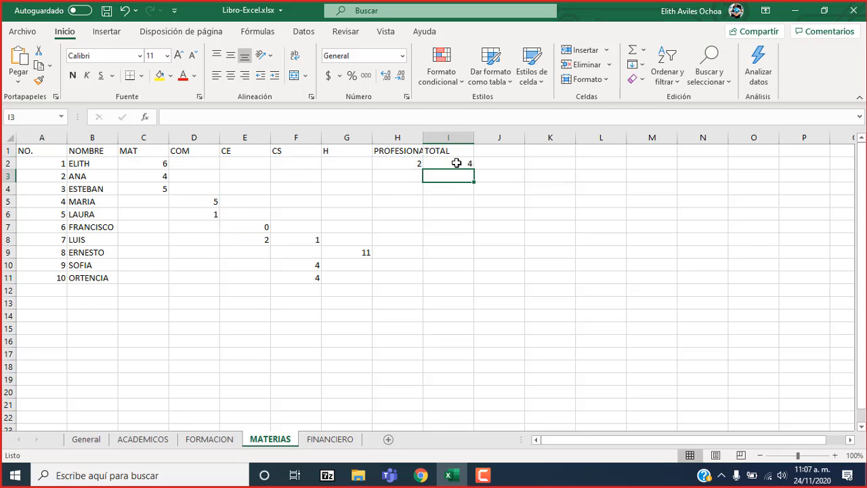
# Test the average in I2 with a 0 in D2, clear it again and inspect the row 2 values.
pyautogui.click(454, 164)
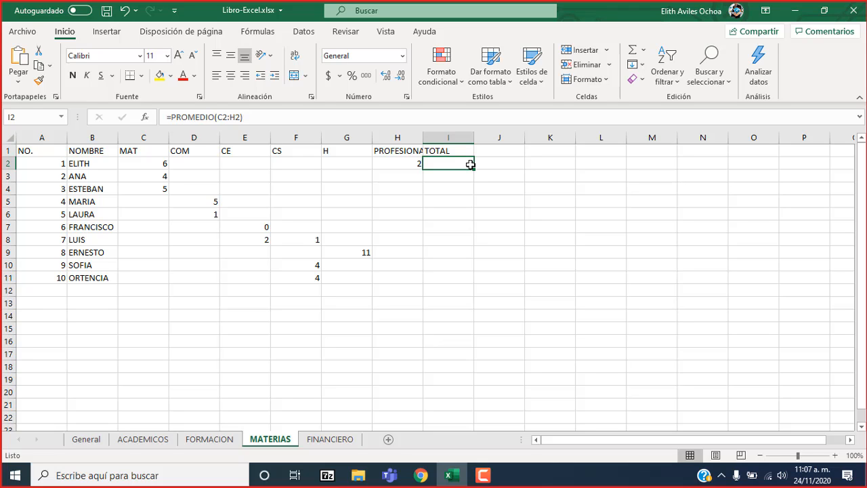
pyautogui.click(197, 164)
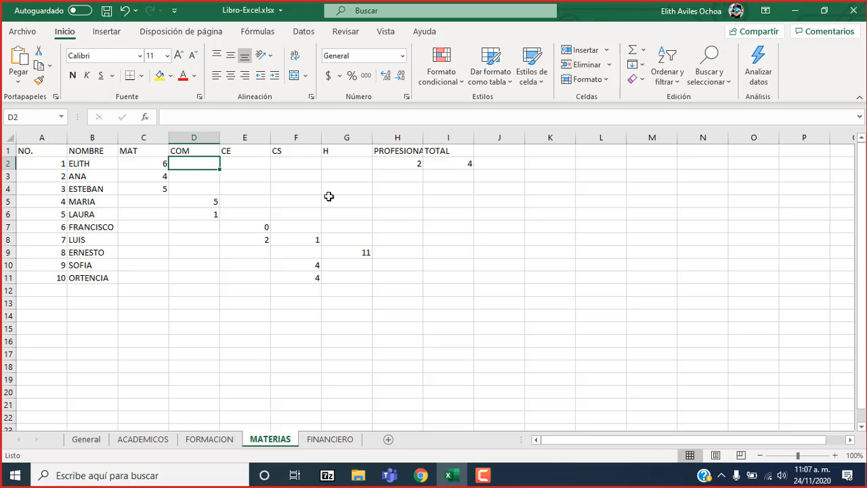
pyautogui.write('0')
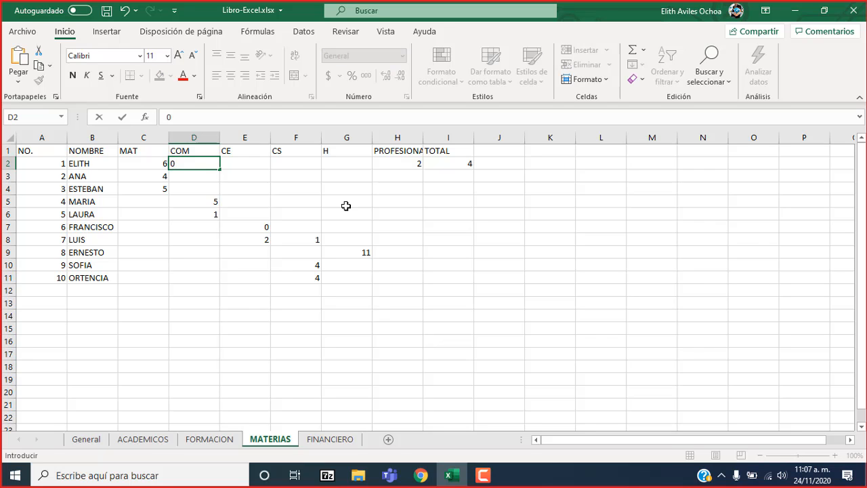
pyautogui.press('Tab')
pyautogui.press('Left')
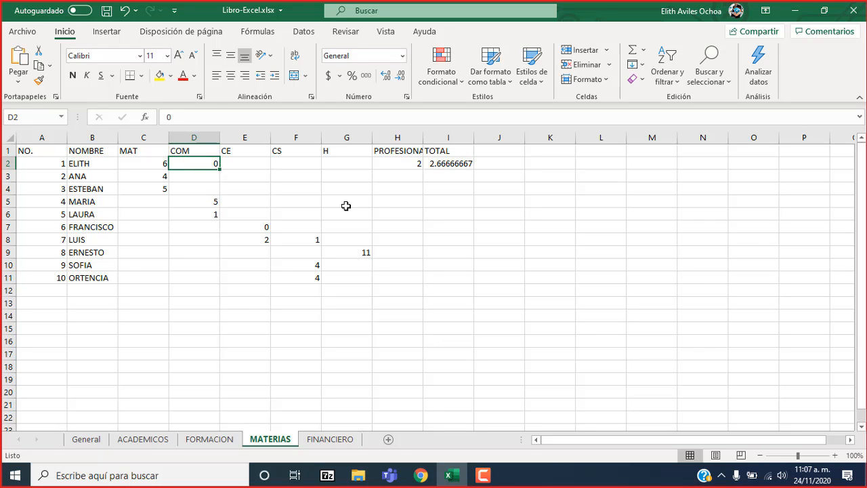
pyautogui.press('Delete')
pyautogui.click(352, 162)
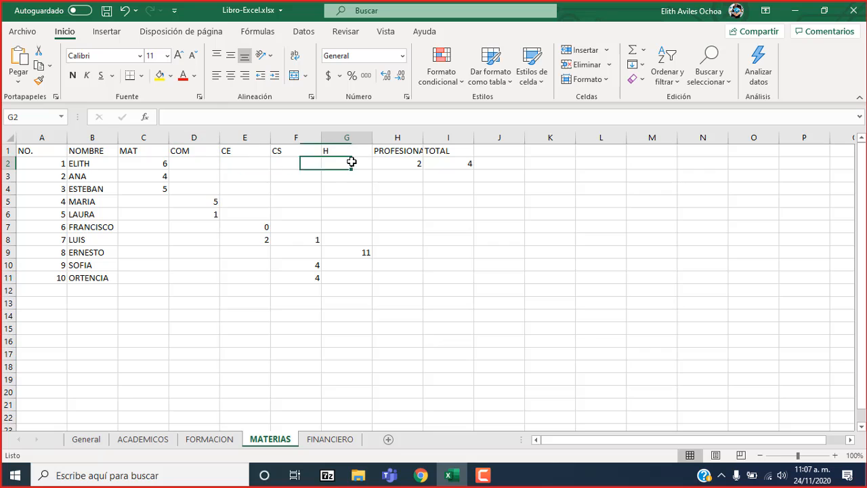
pyautogui.click(188, 161)
pyautogui.click(161, 165)
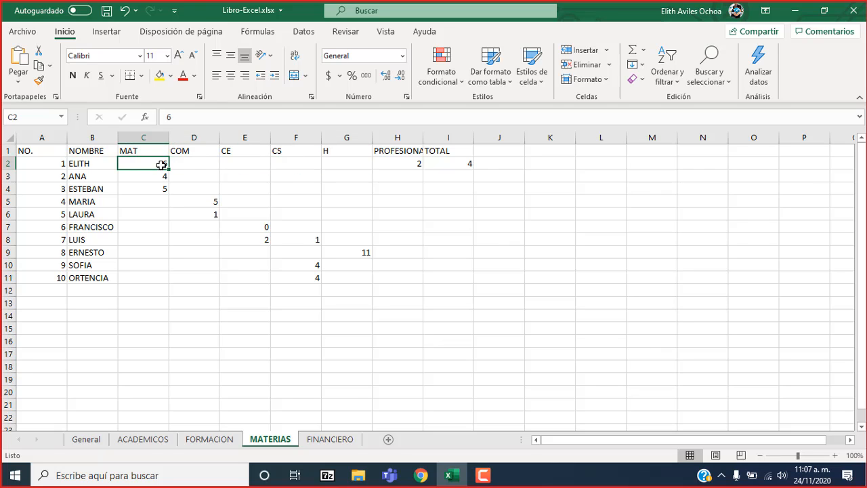
pyautogui.click(416, 163)
pyautogui.click(356, 162)
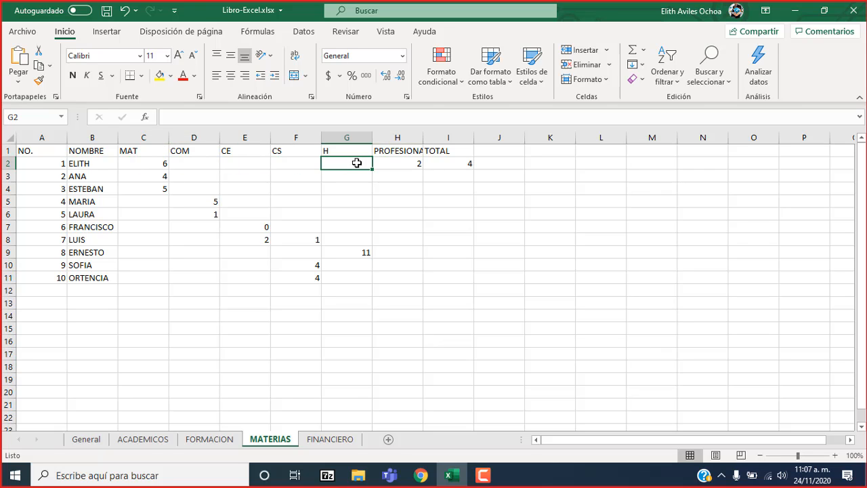
# Repeat the zero test in the COM cell of row 2, remove the 0 and compare the MAT and PROFESIONAL values with the average.
pyautogui.click(197, 165)
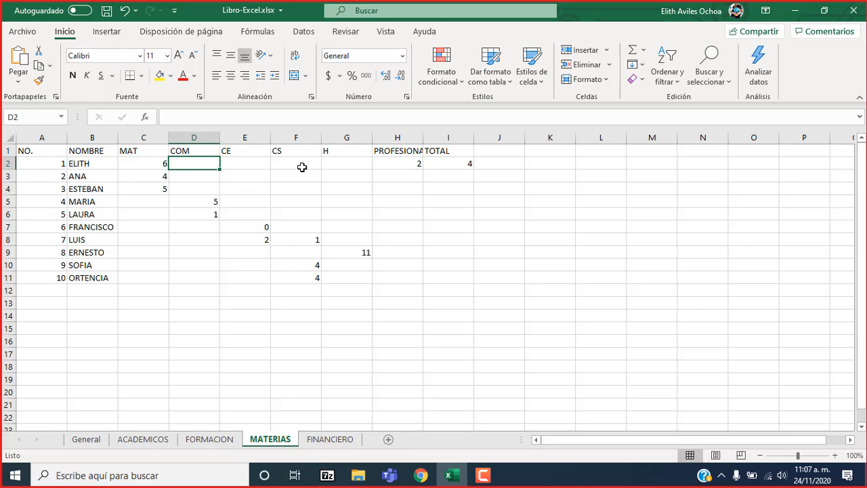
pyautogui.write('0')
pyautogui.press('Tab')
pyautogui.press('Left')
pyautogui.press('Delete')
pyautogui.click(155, 163)
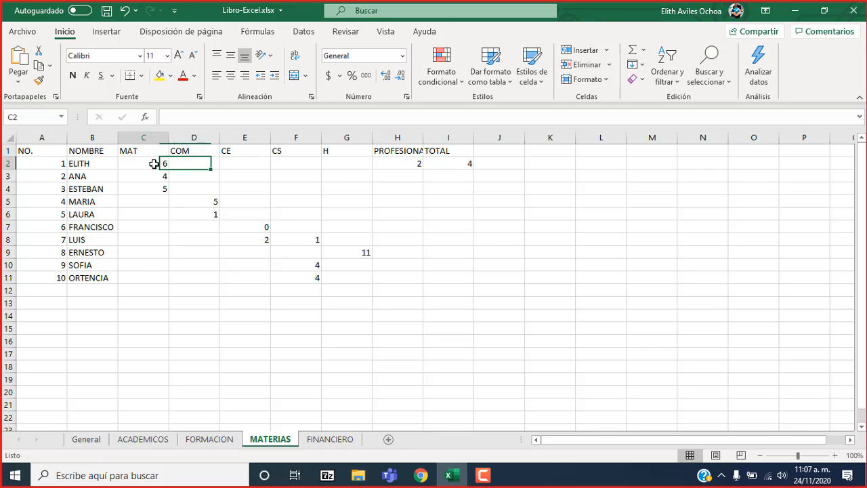
pyautogui.click(419, 163)
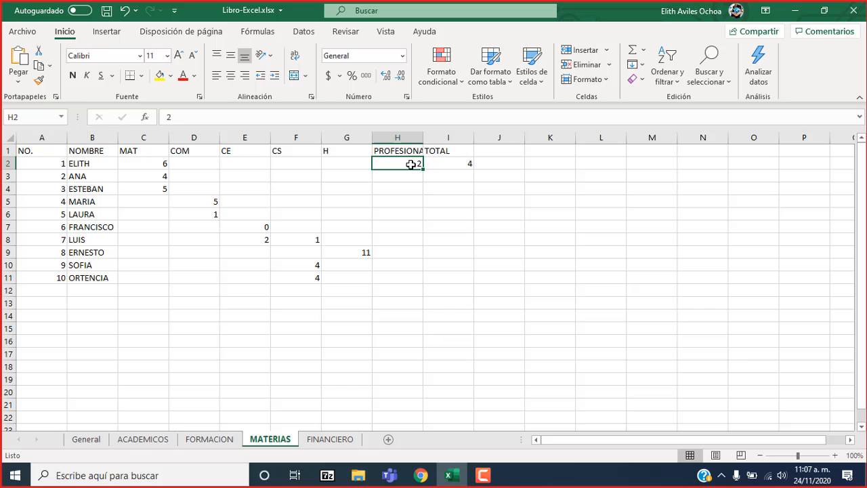
pyautogui.click(454, 163)
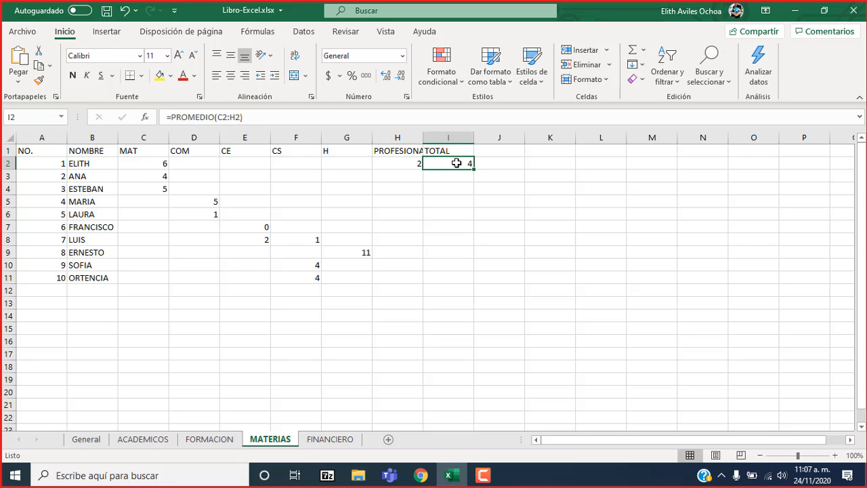
pyautogui.click(150, 164)
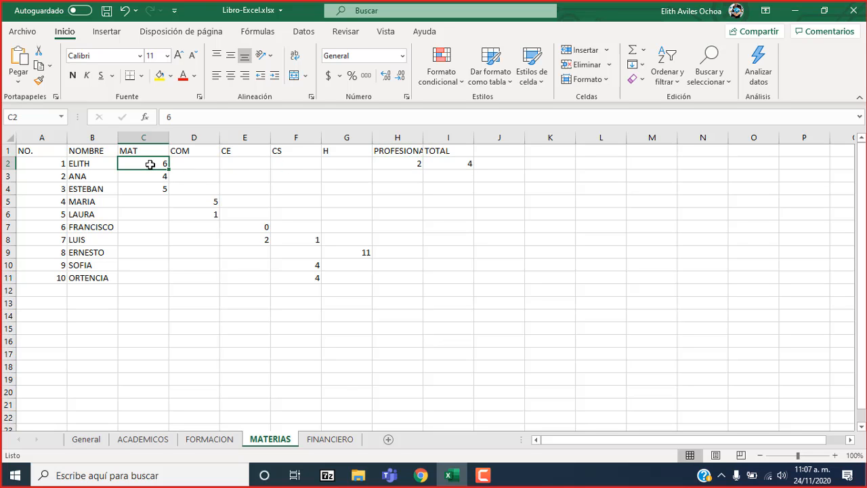
pyautogui.click(405, 164)
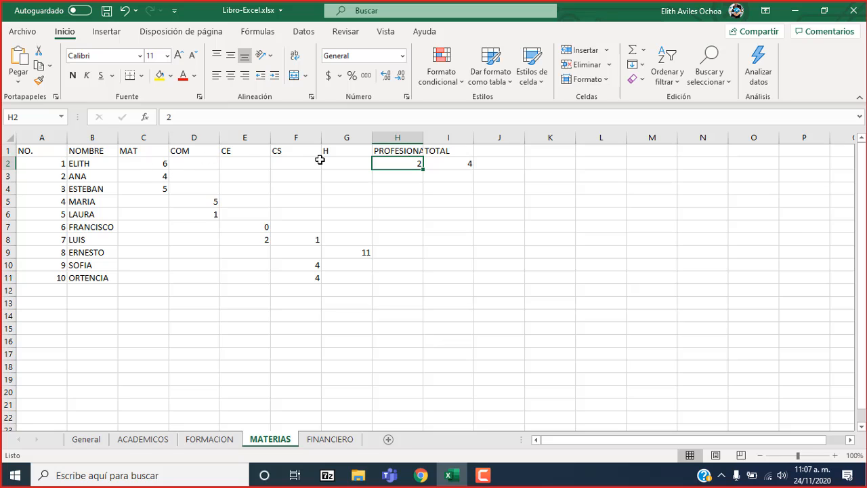
# Fill the average formula from I2 down to I11 and check the copied formula in I3.
pyautogui.click(467, 161)
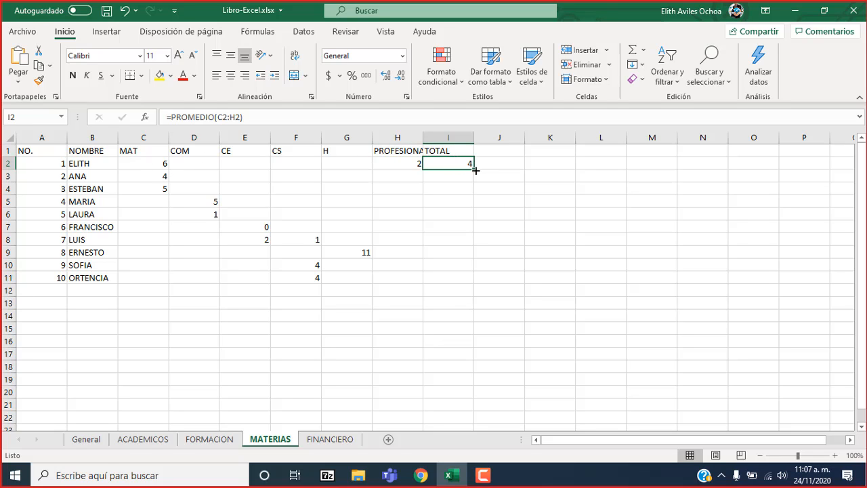
pyautogui.moveTo(476, 171); pyautogui.dragTo(468, 284)
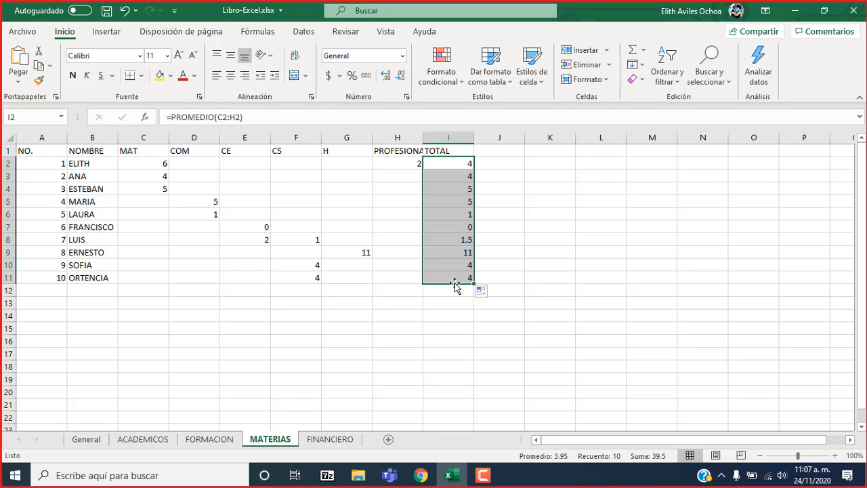
pyautogui.click(453, 174)
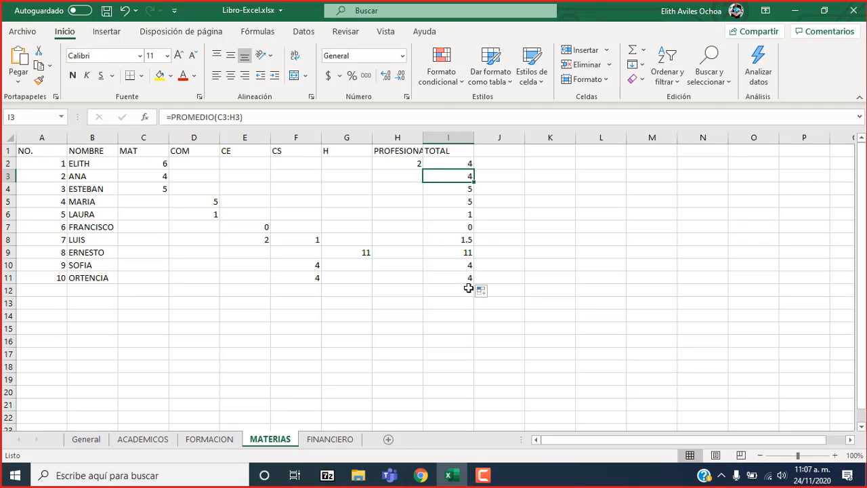
# Enter 1300 in C2, E00 in D2 and 10 in E2 on the FINANCIERO sheet.
pyautogui.click(344, 441)
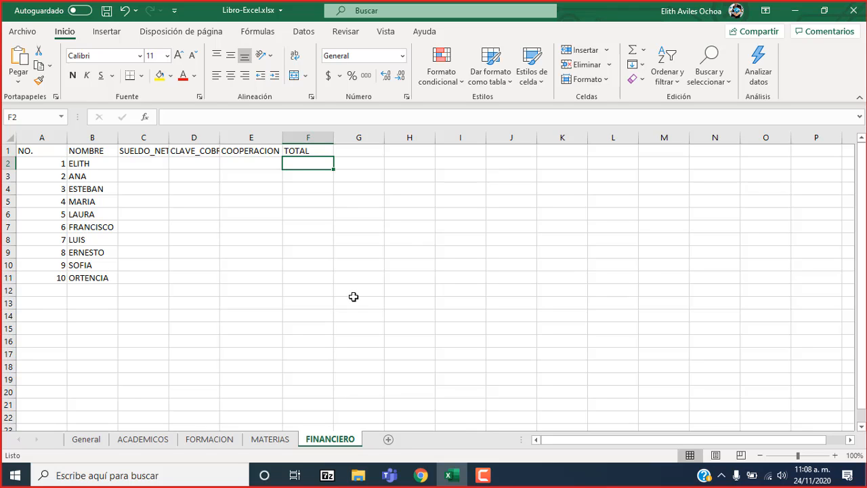
pyautogui.click(150, 163)
pyautogui.write('1')
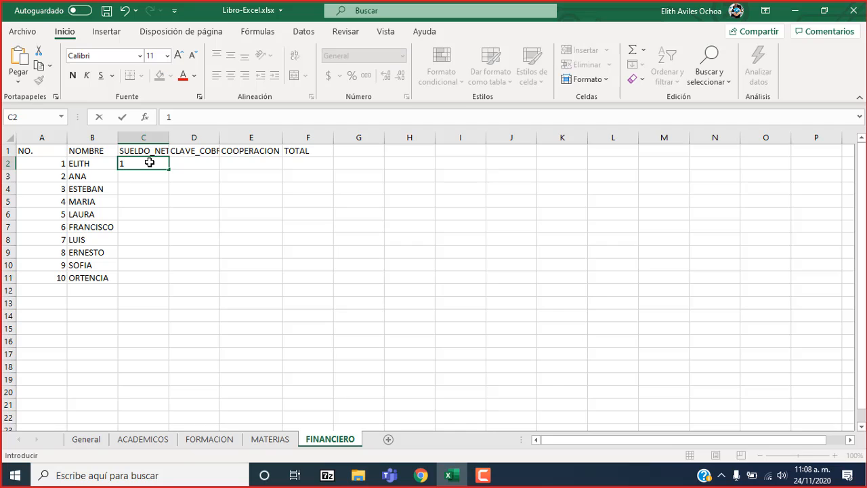
pyautogui.write('300')
pyautogui.click(193, 163)
pyautogui.write('E00')
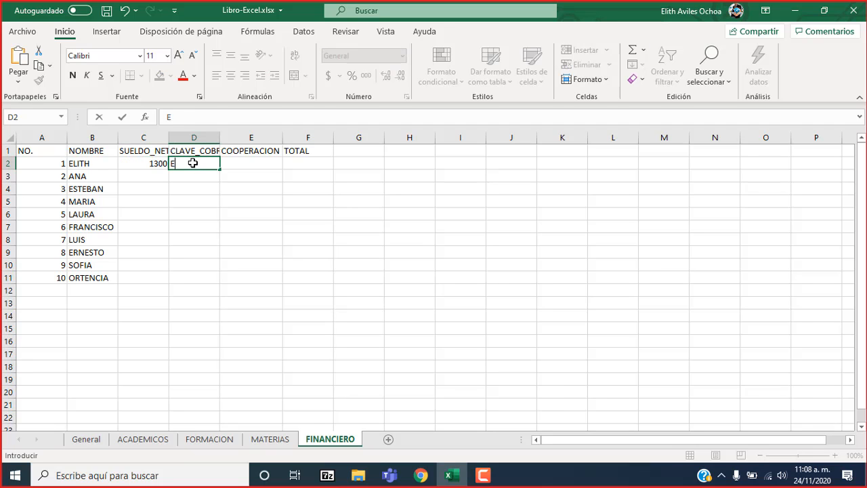
pyautogui.click(235, 165)
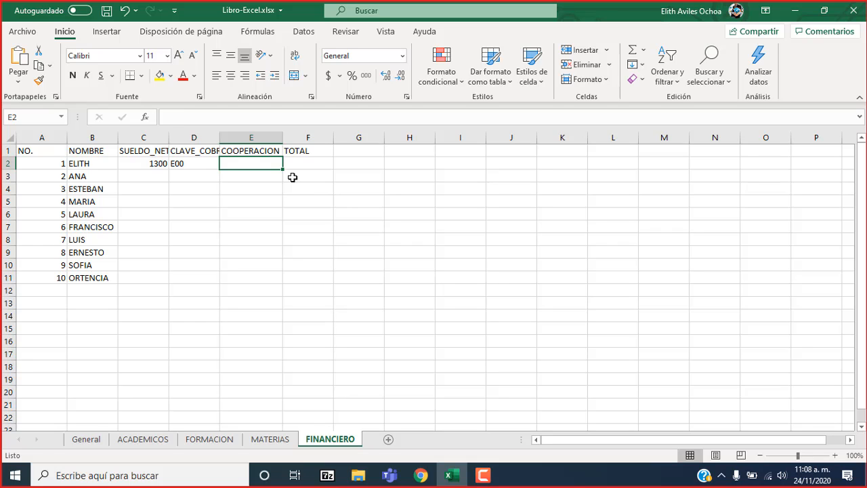
pyautogui.write('10')
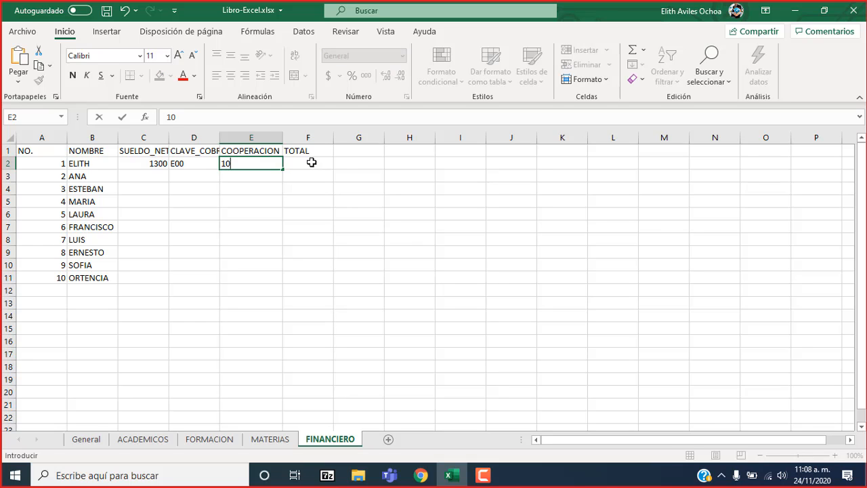
pyautogui.click(312, 162)
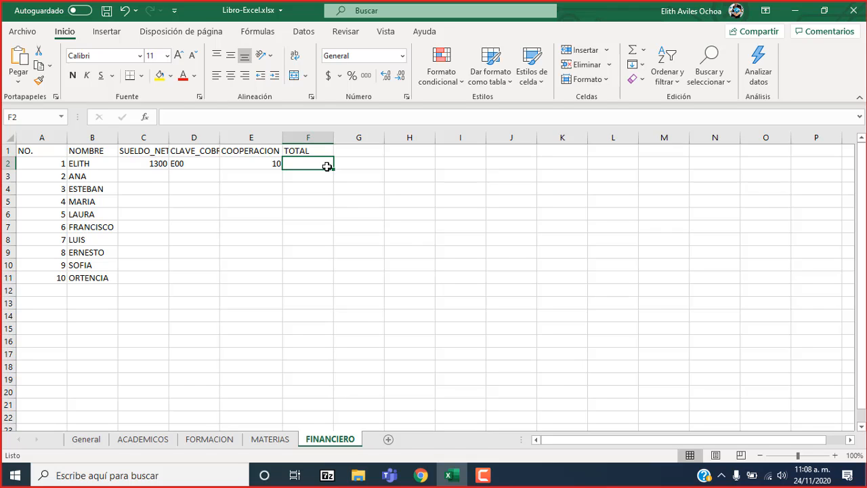
# Review the name, salary, payment key, COOPERACION and TOTAL cells in row 2 of FINANCIERO.
pyautogui.click(151, 163)
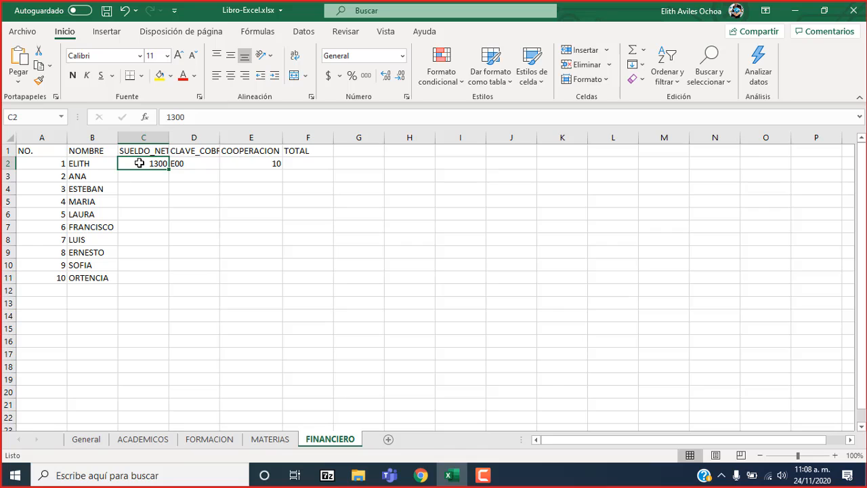
pyautogui.click(102, 164)
pyautogui.click(148, 163)
pyautogui.click(194, 165)
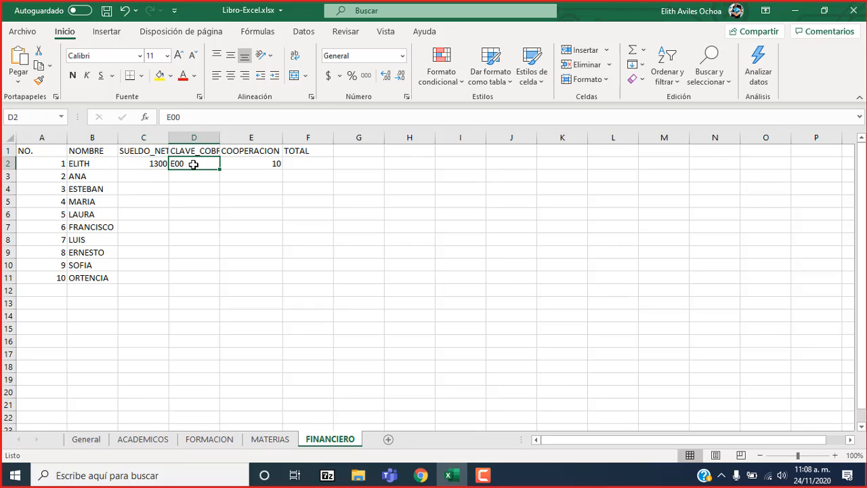
pyautogui.click(249, 160)
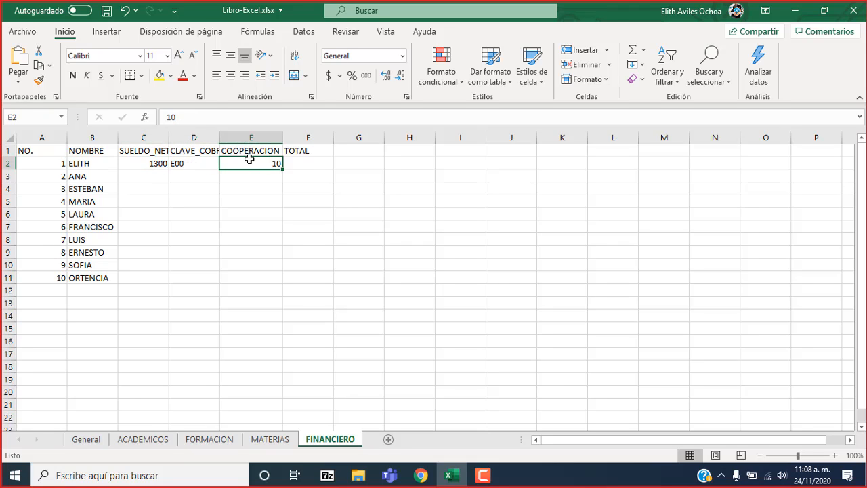
pyautogui.click(296, 164)
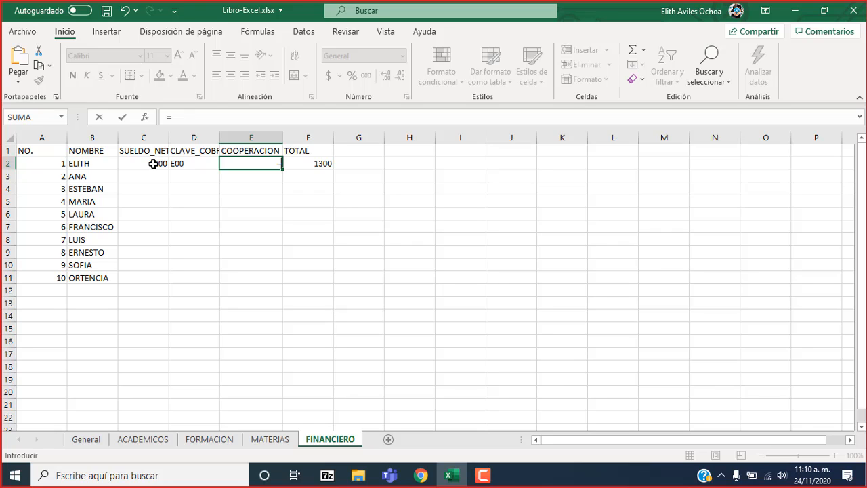
# Enter the formula =C2*0.1 in the COOPERACION cell E2 to calculate ten percent of the salary.
pyautogui.click(145, 163)
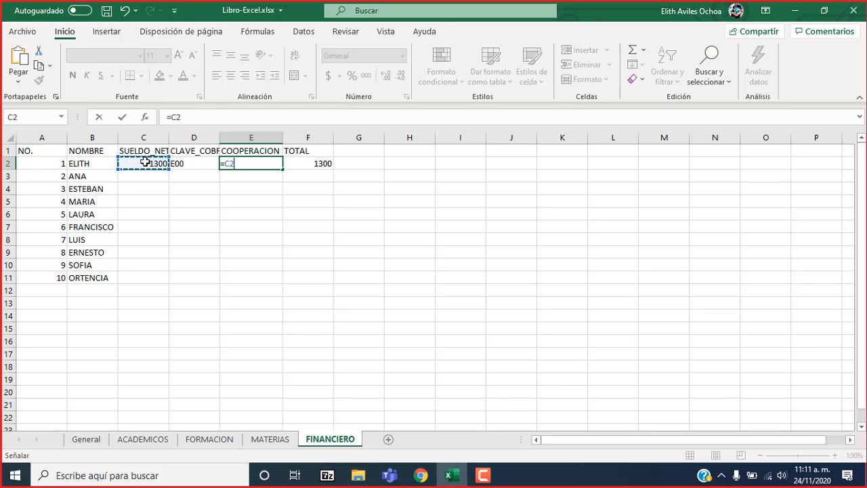
pyautogui.click(195, 116)
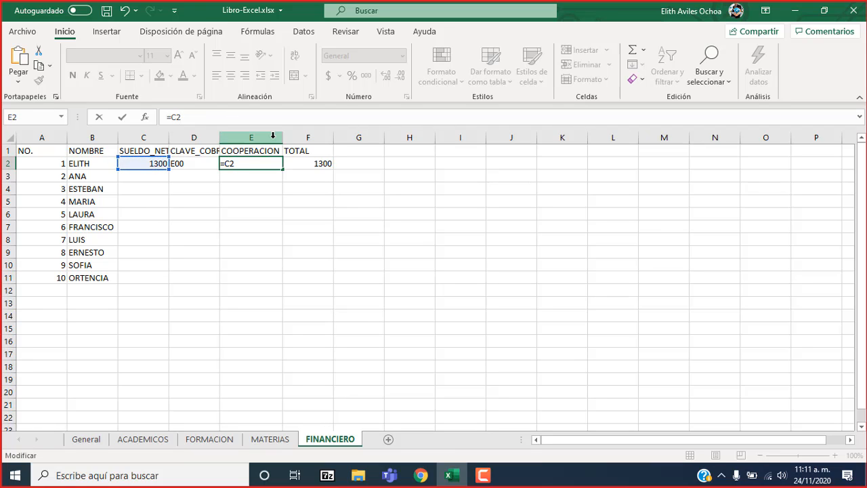
pyautogui.write('+')
pyautogui.press('BackSpace')
pyautogui.press('BackSpace')
pyautogui.write('*0.1')
pyautogui.hotkey('ctrl', 'Return')
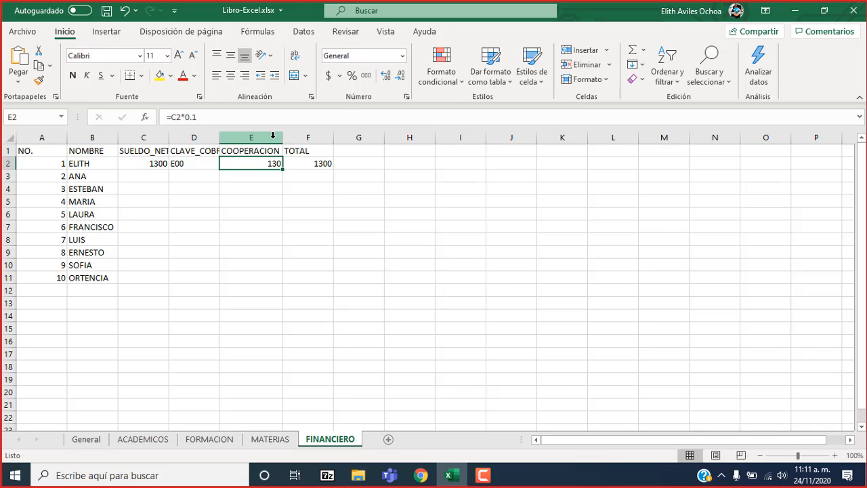
# Clear the TOTAL formula in F2 and review the COOPERACION formula in E2.
pyautogui.click(304, 163)
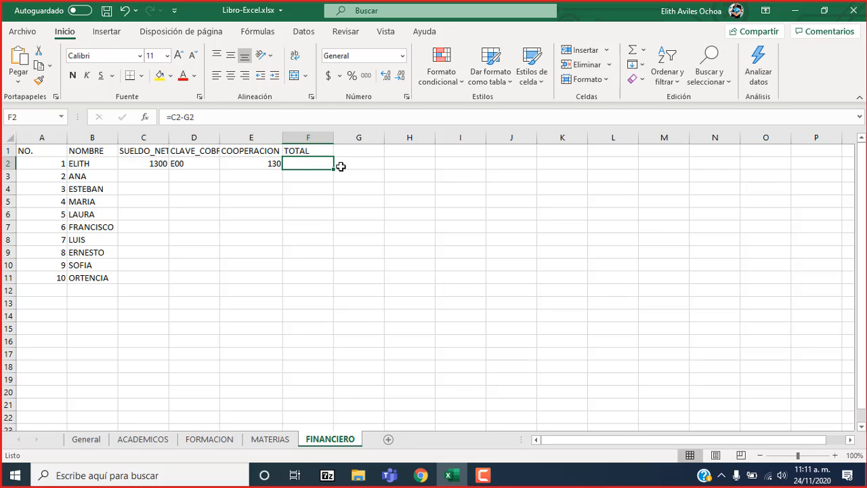
pyautogui.click(274, 164)
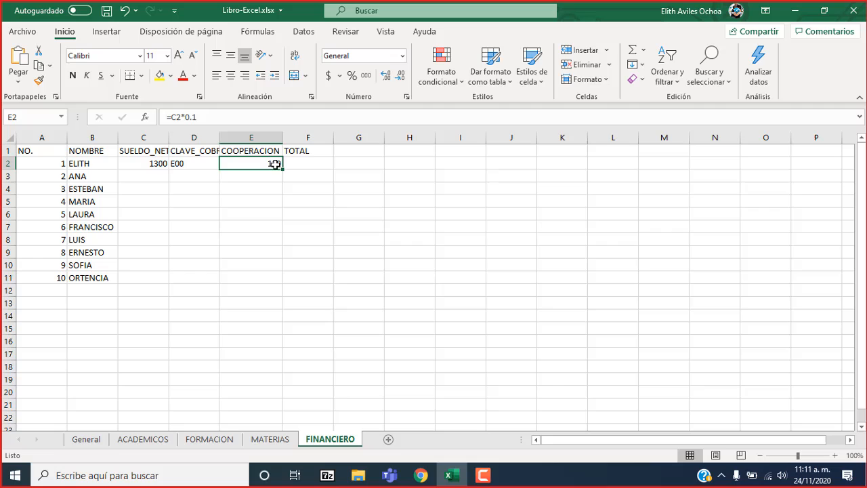
pyautogui.click(238, 119)
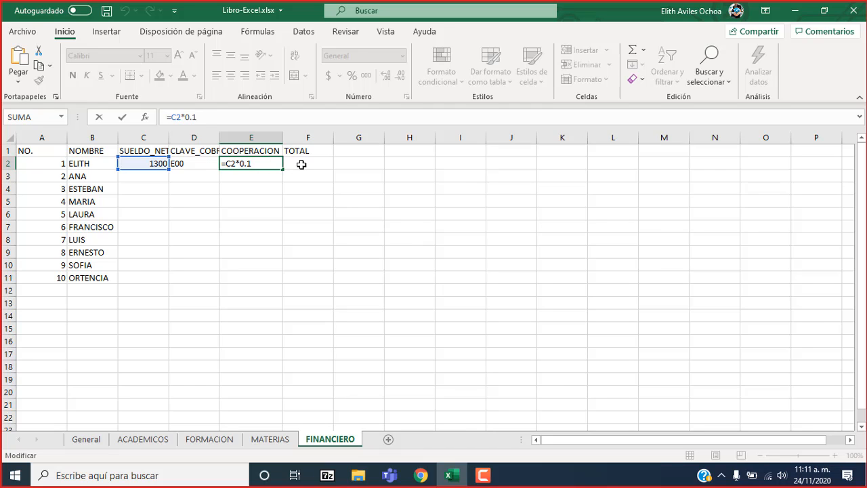
pyautogui.press('Return')
pyautogui.press('Up')
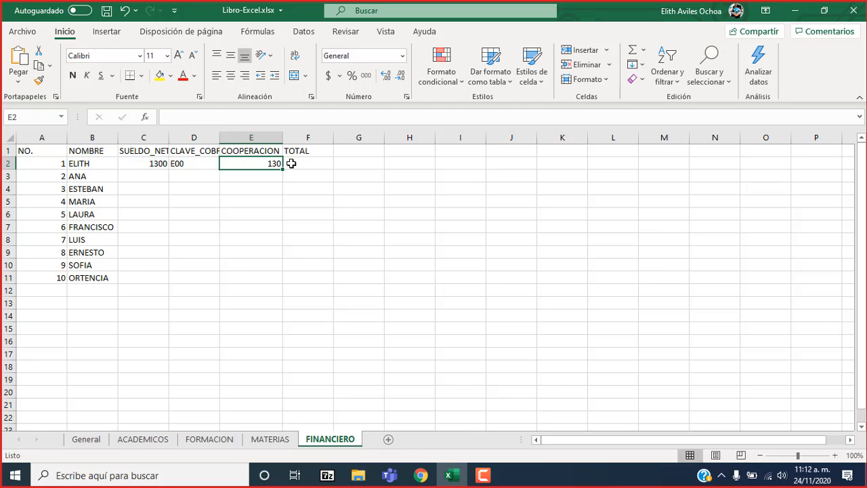
# Enter the salaries 2300, 4500 and 700 in cells C3 to C5 of the FINANCIERO sheet.
pyautogui.press('Left')
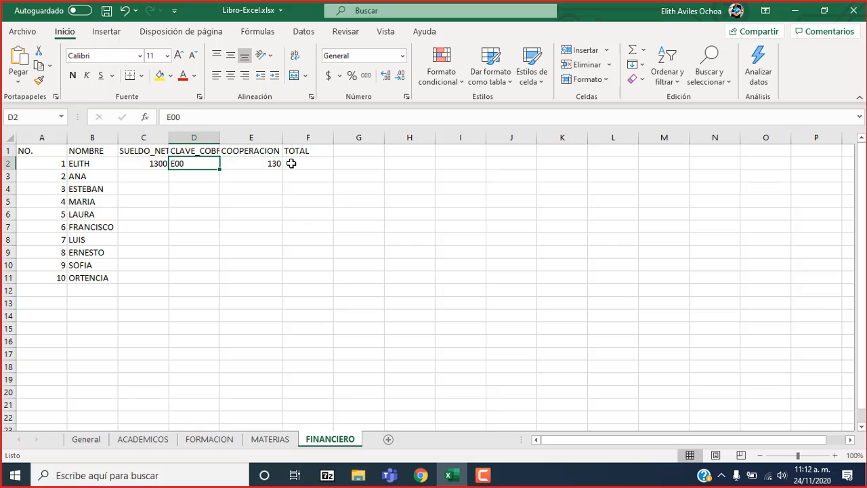
pyautogui.press('Left')
pyautogui.press('Right')
pyautogui.press('Right')
pyautogui.press('Left')
pyautogui.press('Left')
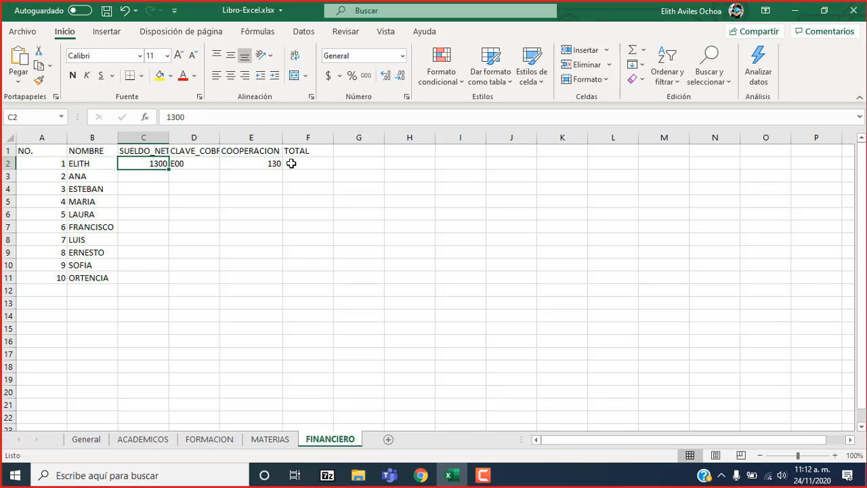
pyautogui.press('Down')
pyautogui.write('23')
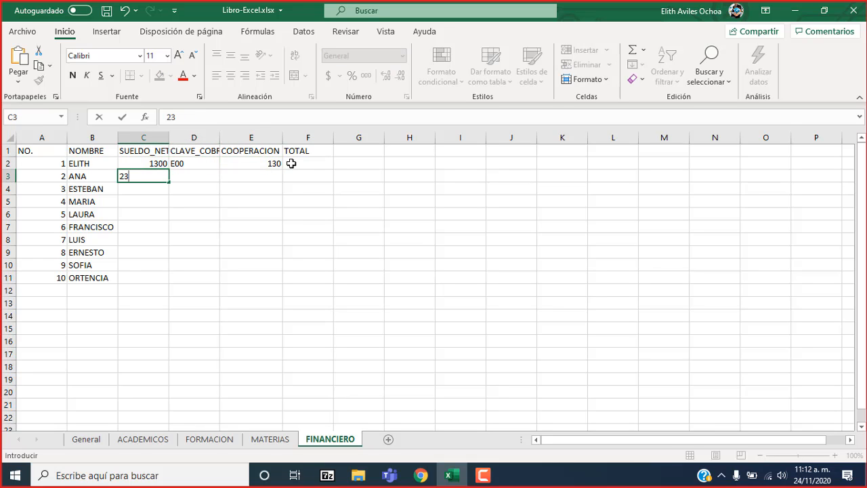
pyautogui.write('00')
pyautogui.press('Return')
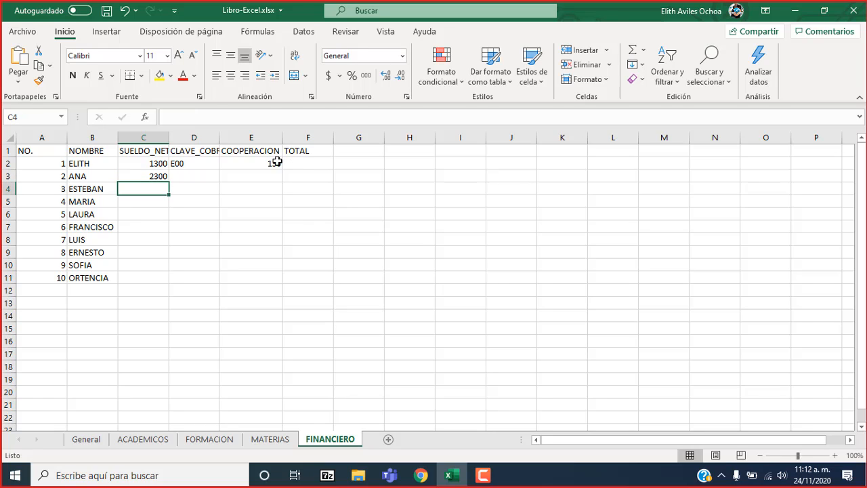
pyautogui.write('4500')
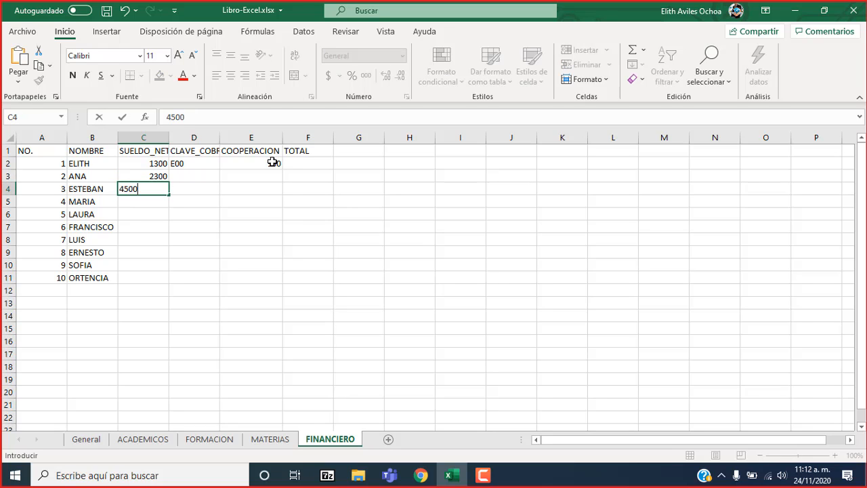
pyautogui.press('Return')
pyautogui.write('700')
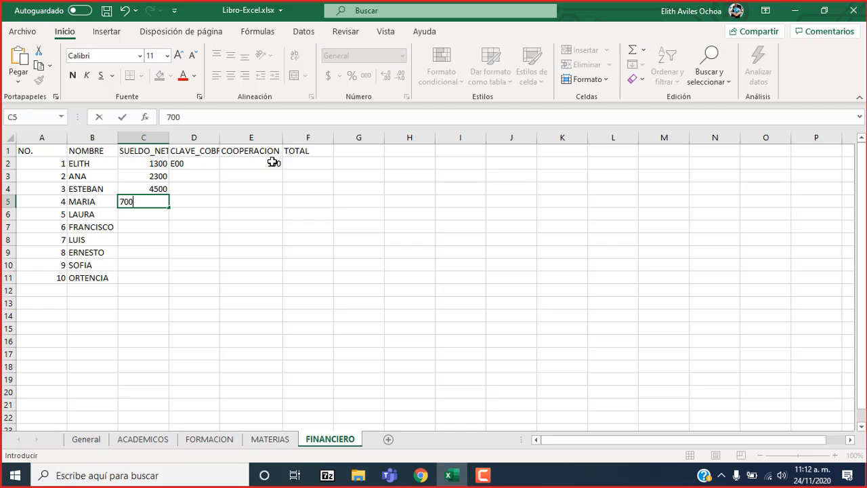
pyautogui.press('Return')
pyautogui.press('Up')
# Fill the COOPERACION formula from E2 down to E11.
pyautogui.click(271, 162)
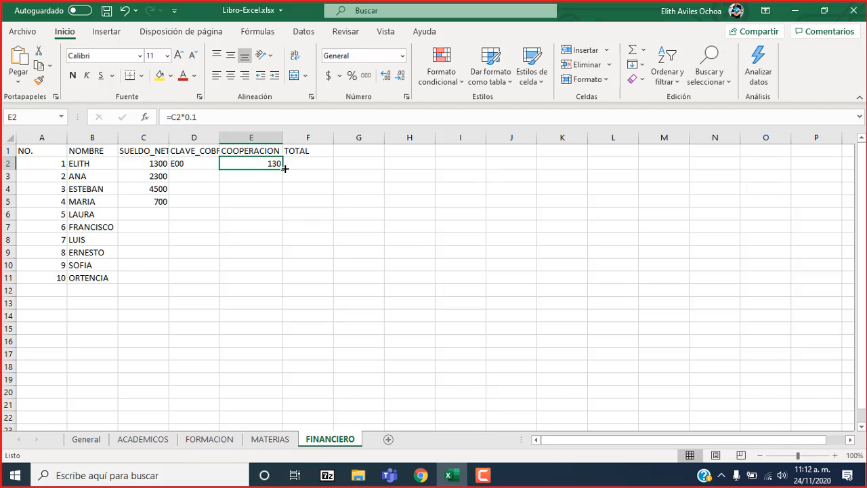
pyautogui.moveTo(284, 168); pyautogui.dragTo(278, 208)
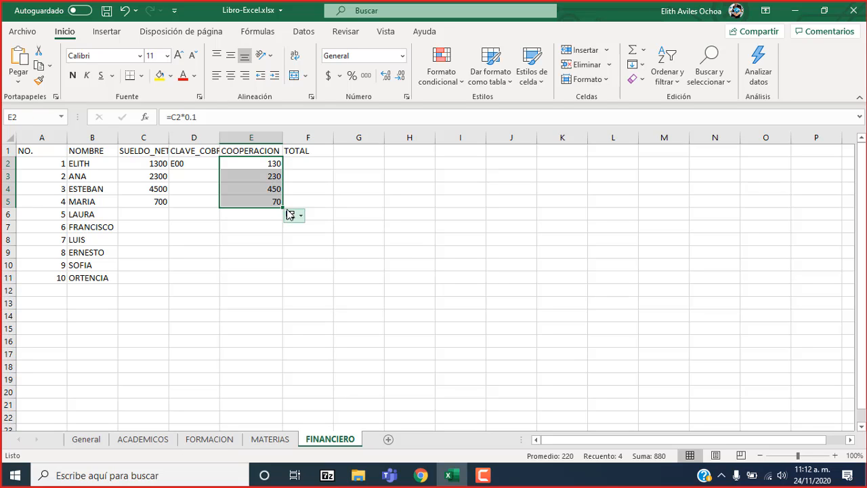
pyautogui.moveTo(285, 209); pyautogui.dragTo(279, 281)
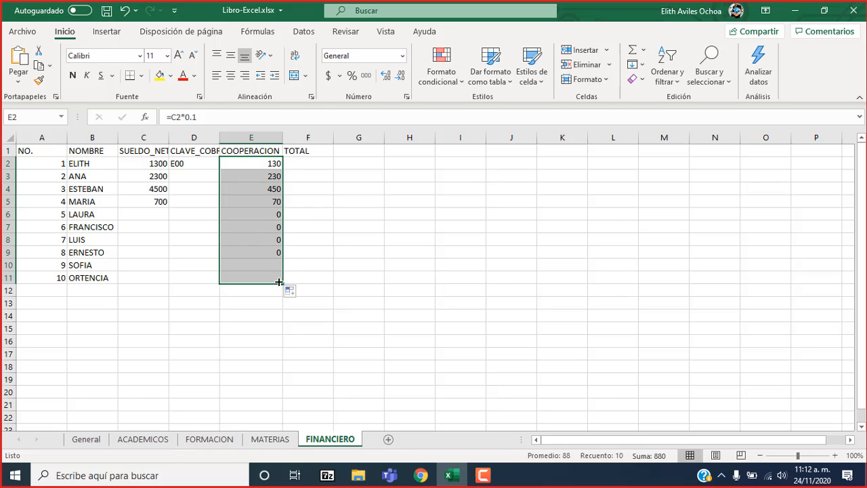
pyautogui.click(263, 163)
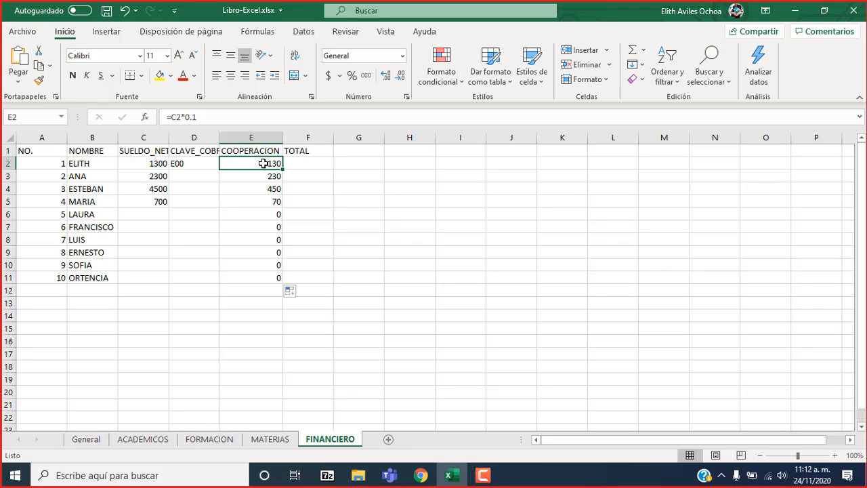
# Enter the formula =PROMEDIO(C2) in the TOTAL cell F2.
pyautogui.click(306, 163)
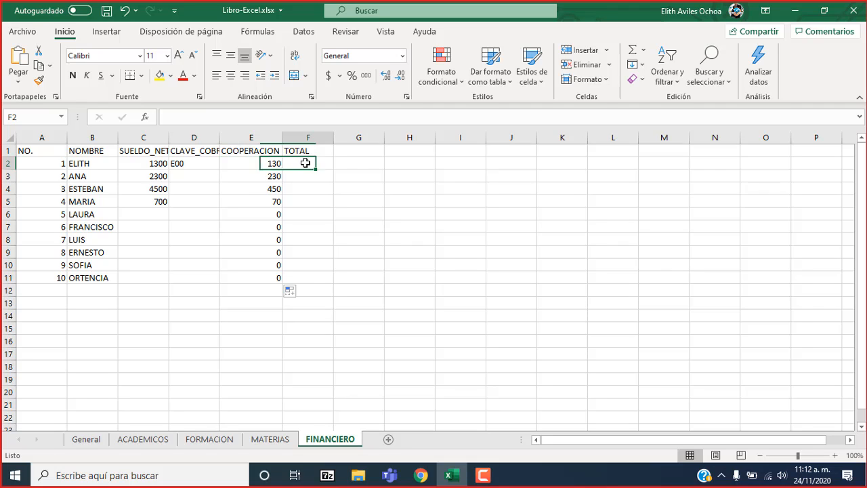
pyautogui.write('=')
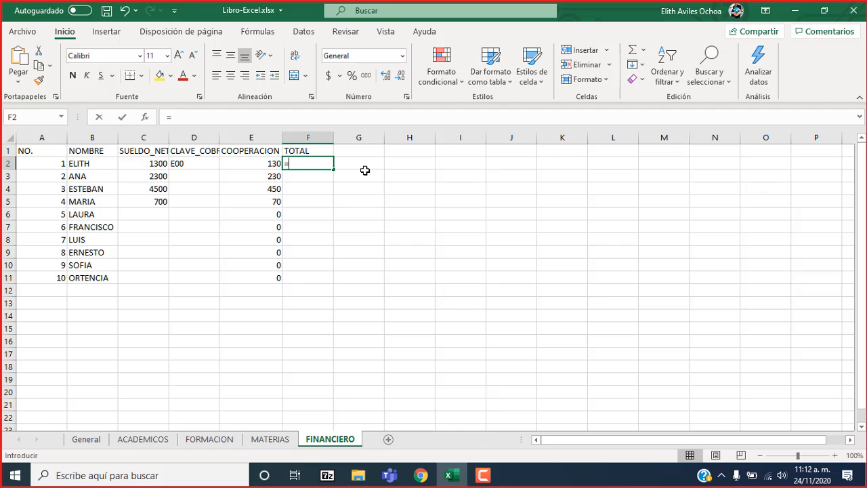
pyautogui.click(155, 164)
pyautogui.press('BackSpace')
pyautogui.press('BackSpace')
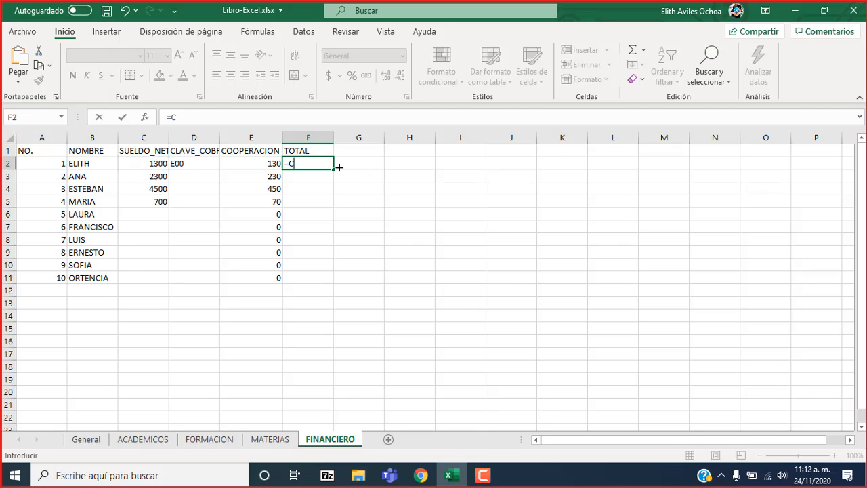
pyautogui.write('PROME')
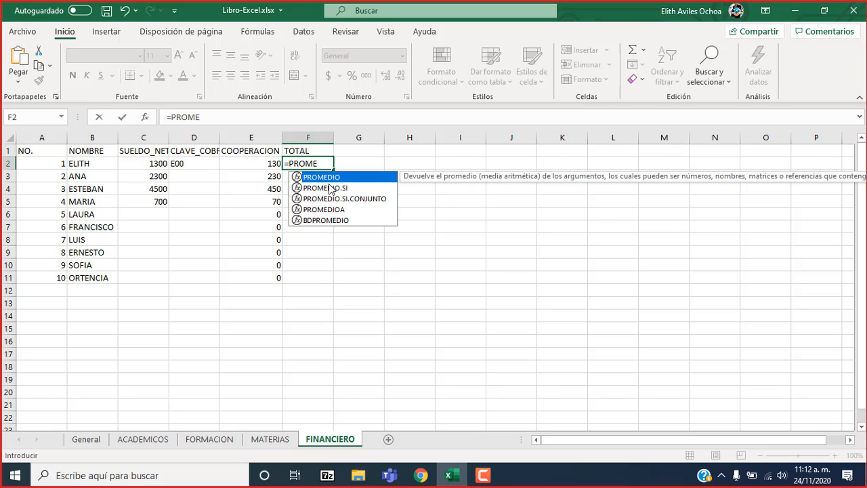
pyautogui.press('Tab')
pyautogui.click(268, 163)
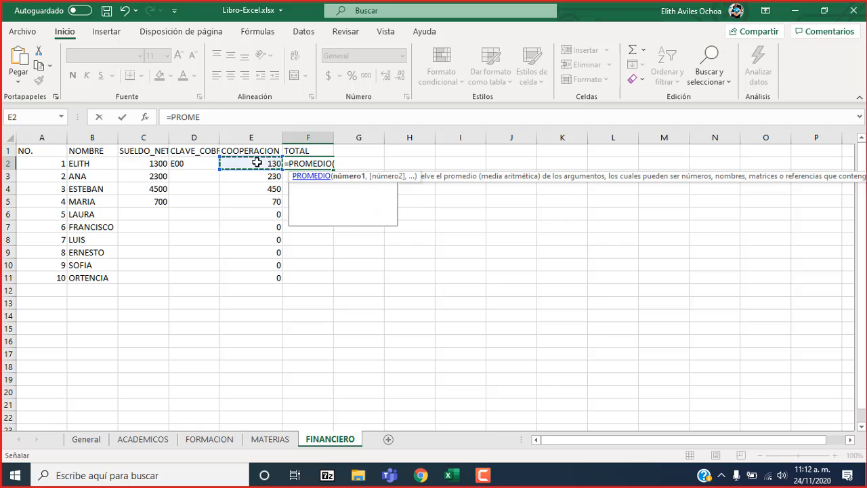
pyautogui.press('Left')
pyautogui.press('Left')
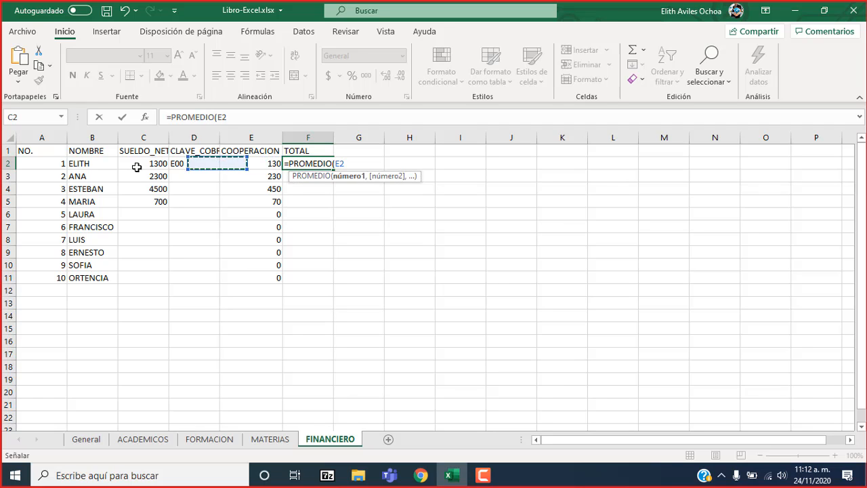
pyautogui.press('Return')
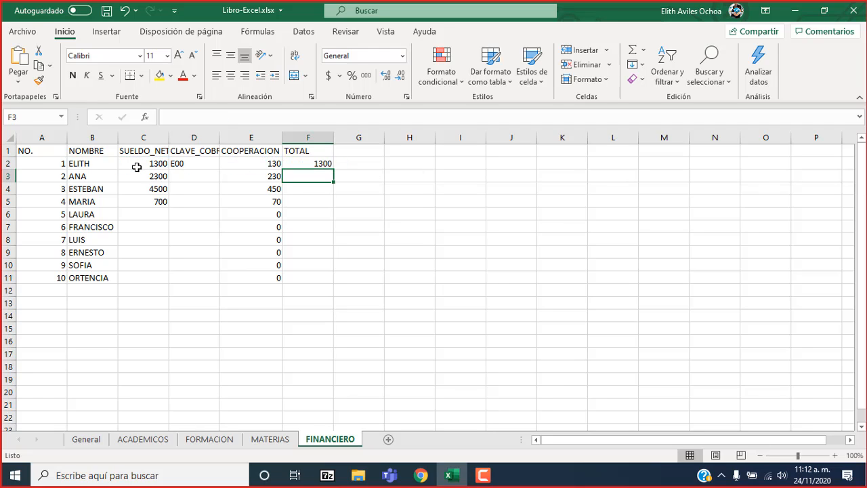
# Fill the TOTAL formula from F2 down to F11.
pyautogui.press('Up')
pyautogui.moveTo(333, 170); pyautogui.dragTo(332, 281)
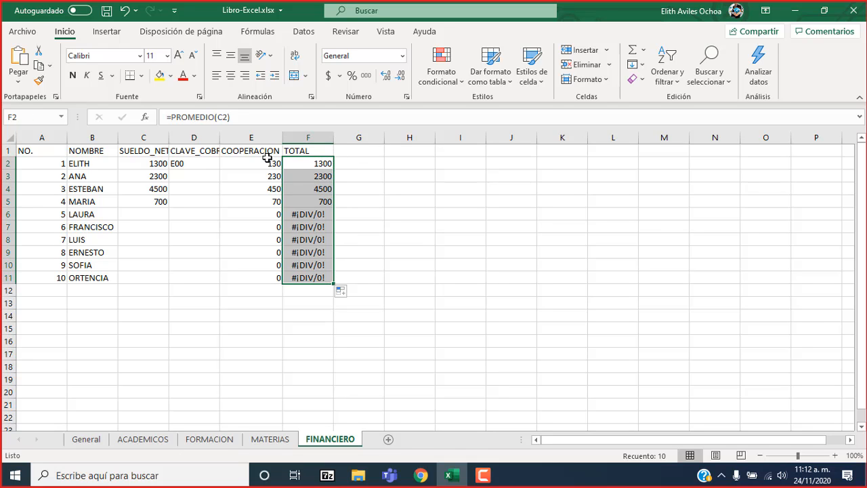
pyautogui.click(268, 163)
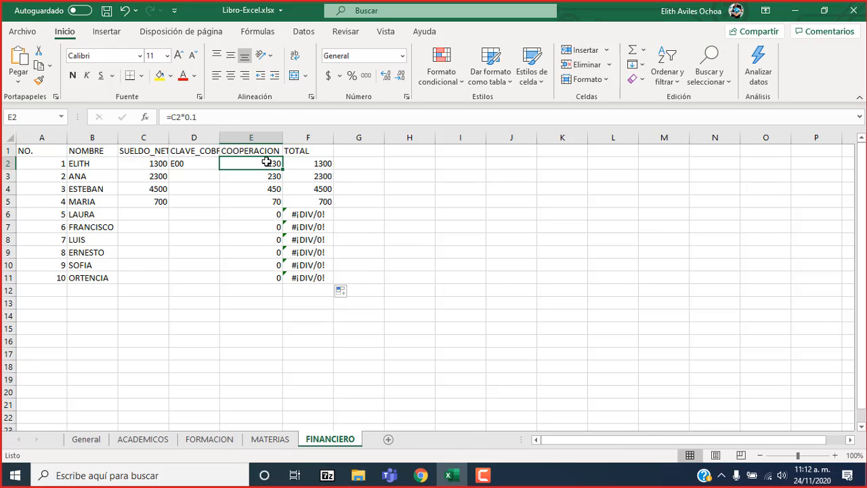
# Examine the TOTAL formulas in F6 to F11 and the salary cell C6 they depend on.
pyautogui.click(318, 214)
pyautogui.click(326, 227)
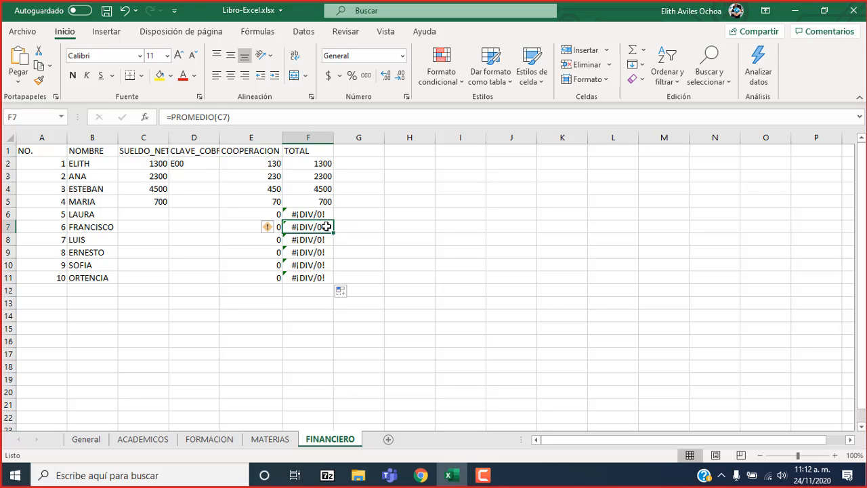
pyautogui.click(316, 241)
pyautogui.click(311, 252)
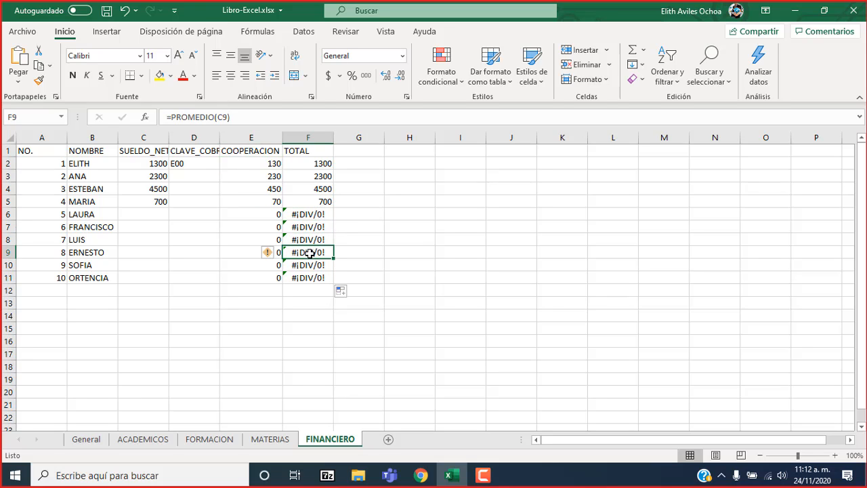
pyautogui.click(307, 265)
pyautogui.click(307, 277)
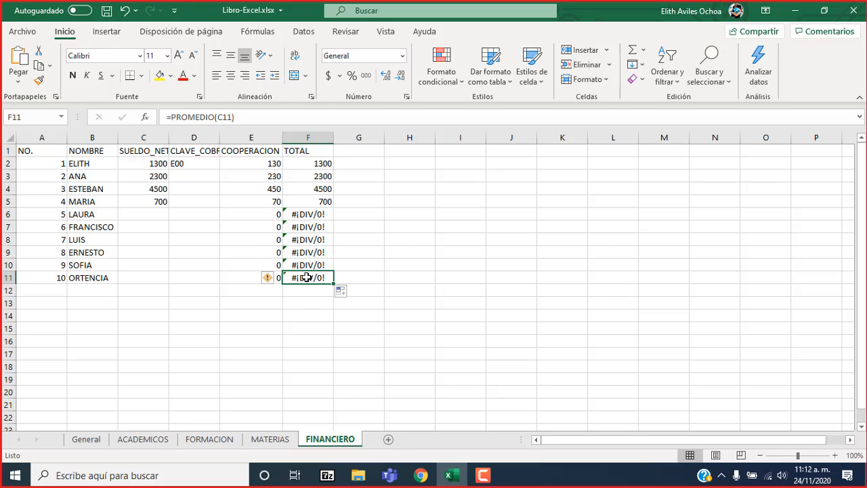
pyautogui.click(309, 214)
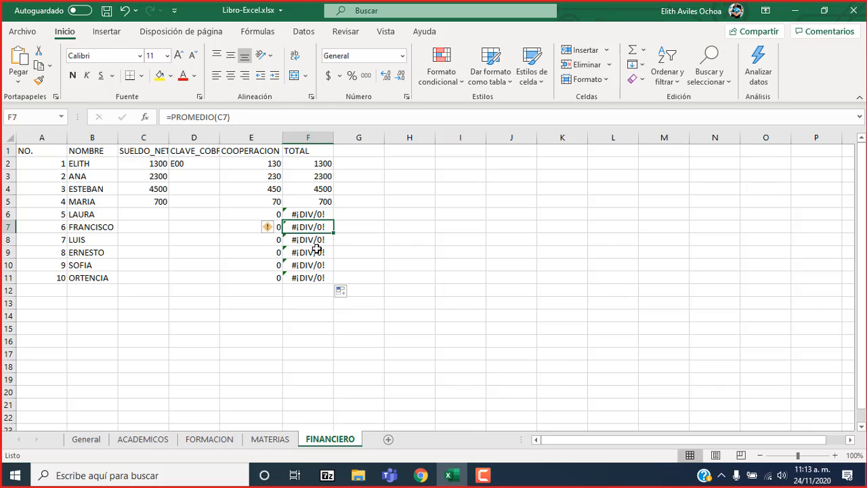
pyautogui.click(313, 215)
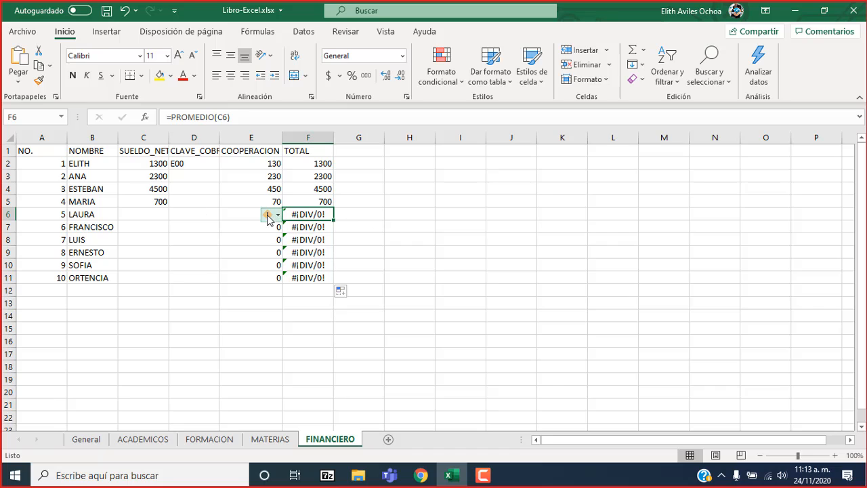
pyautogui.click(155, 215)
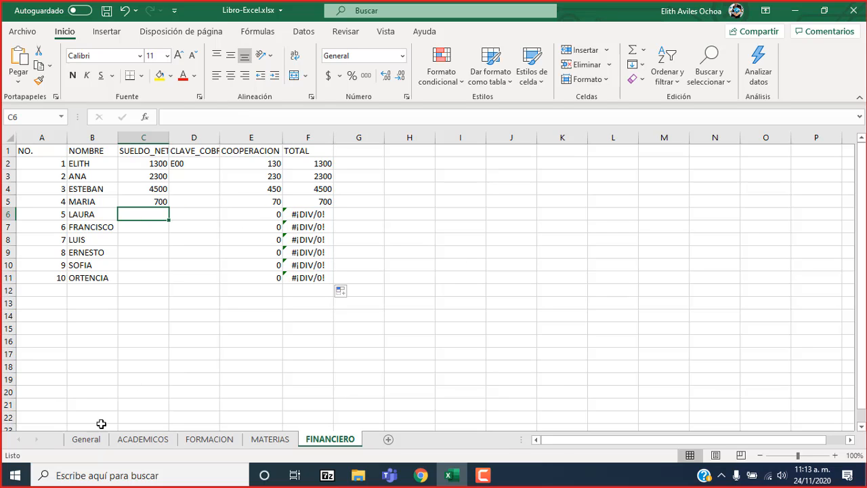
# Link the TITULADO cell C3 on the General sheet to ACADEMICOS!F2 and fill the reference down to C12.
pyautogui.click(86, 439)
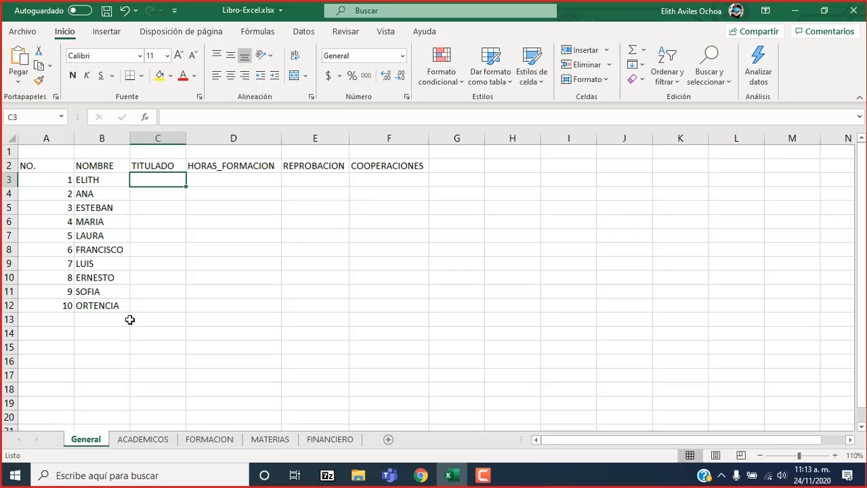
pyautogui.write('=')
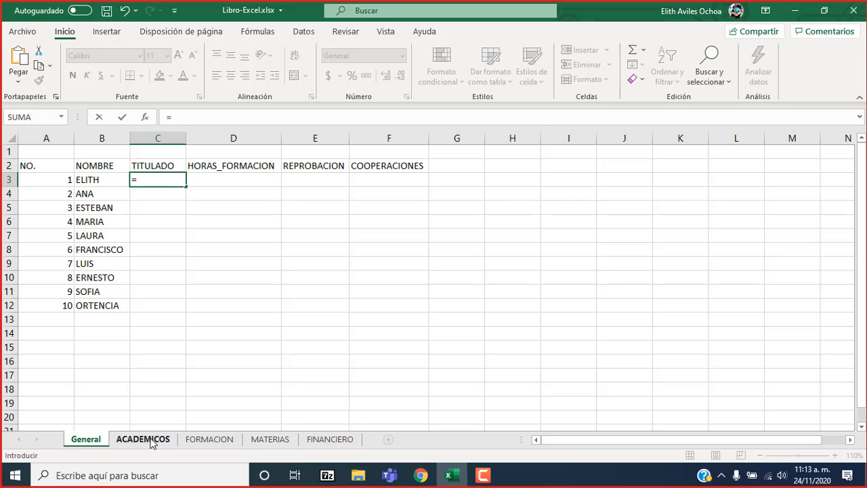
pyautogui.click(152, 442)
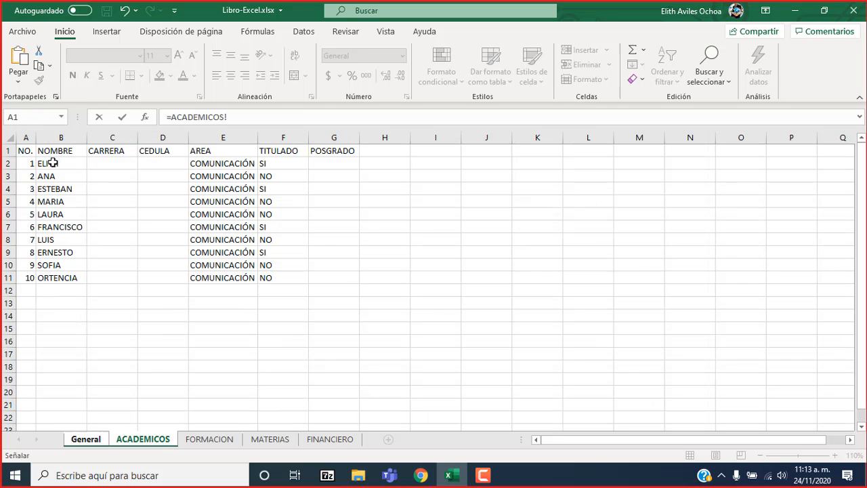
pyautogui.click(269, 164)
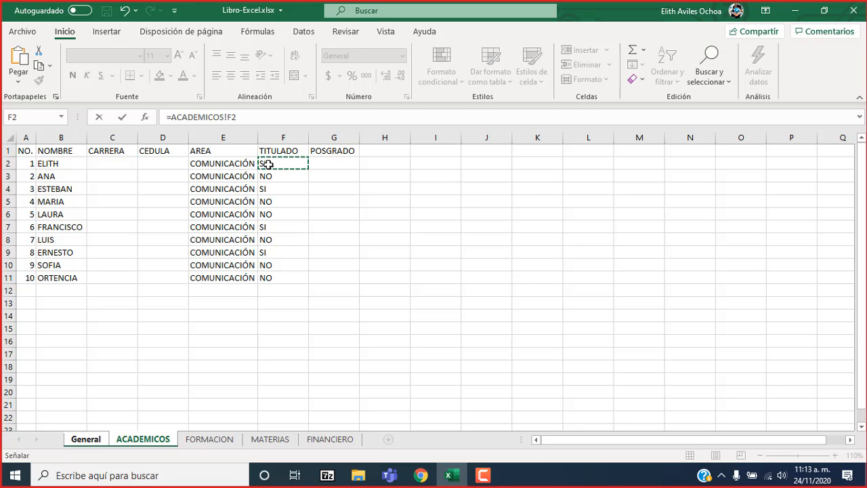
pyautogui.press('Return')
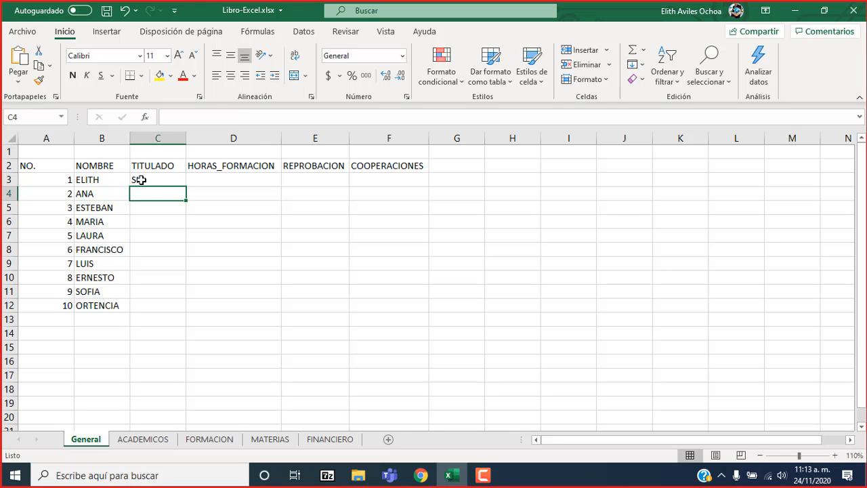
pyautogui.click(141, 179)
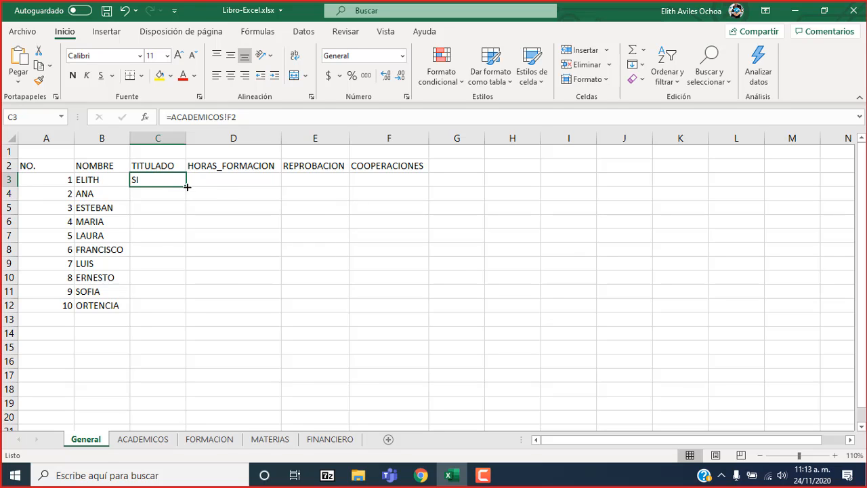
pyautogui.moveTo(188, 187); pyautogui.dragTo(179, 308)
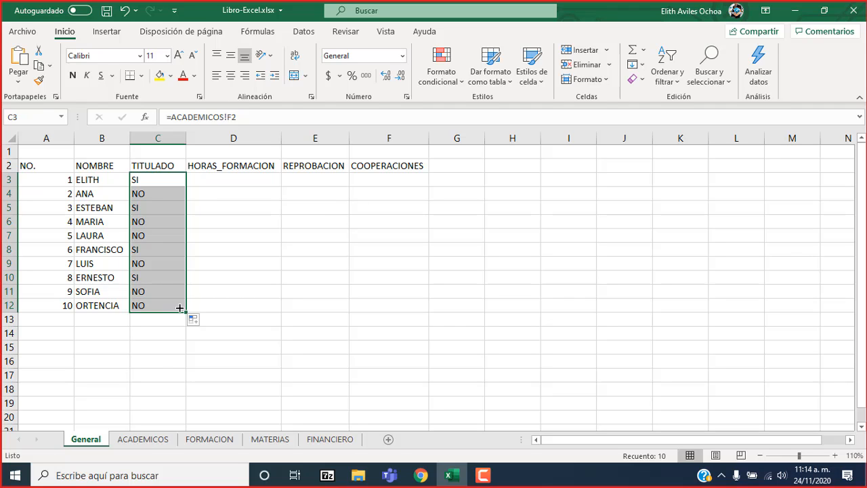
# Link the HORAS_FORMACION cell D3 on the General sheet to the first TOTAL-HORAS cell, FORMACION!G2.
pyautogui.click(211, 442)
pyautogui.click(85, 440)
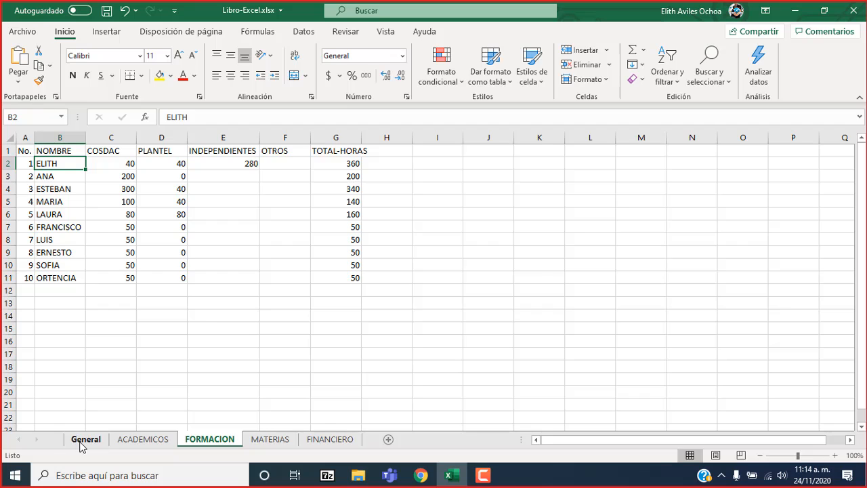
pyautogui.click(216, 178)
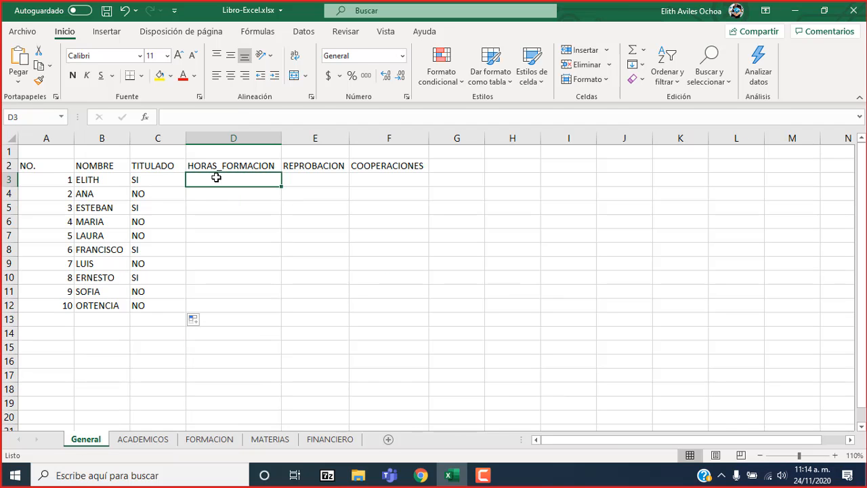
pyautogui.write('=')
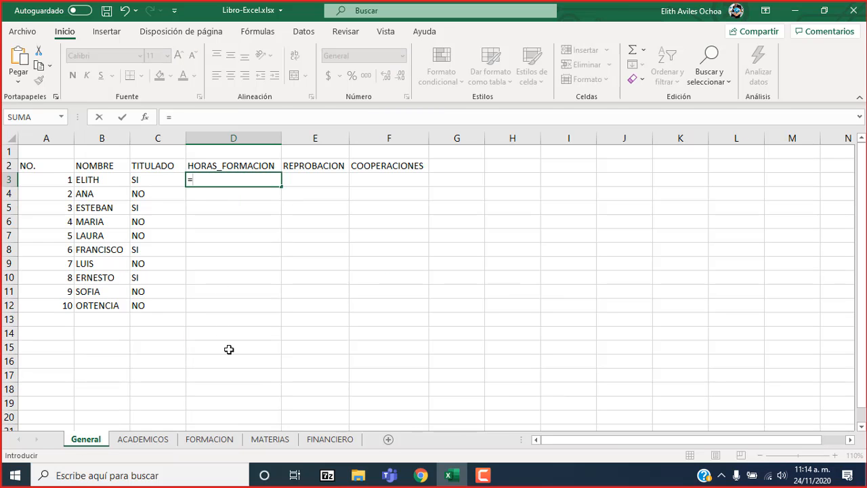
pyautogui.click(211, 440)
pyautogui.click(347, 164)
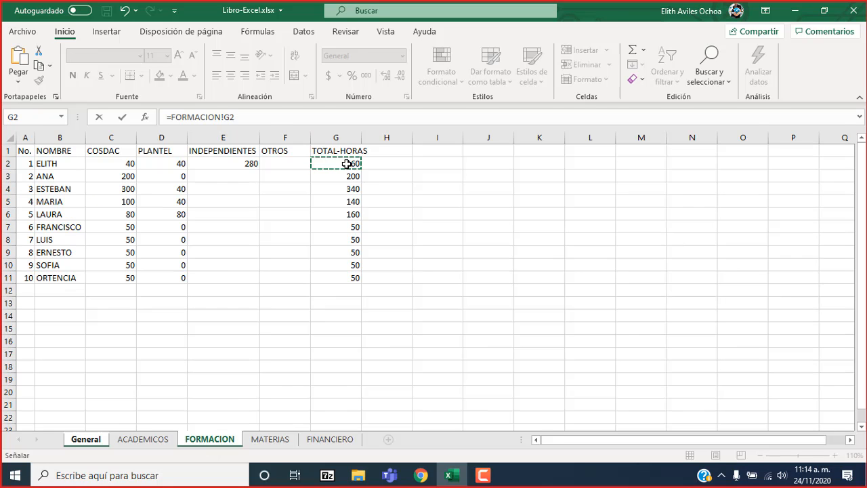
pyautogui.press('Return')
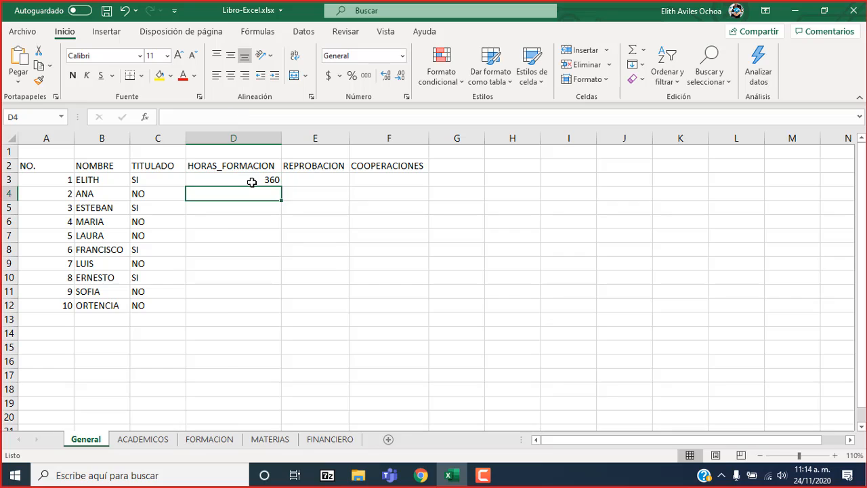
pyautogui.click(271, 178)
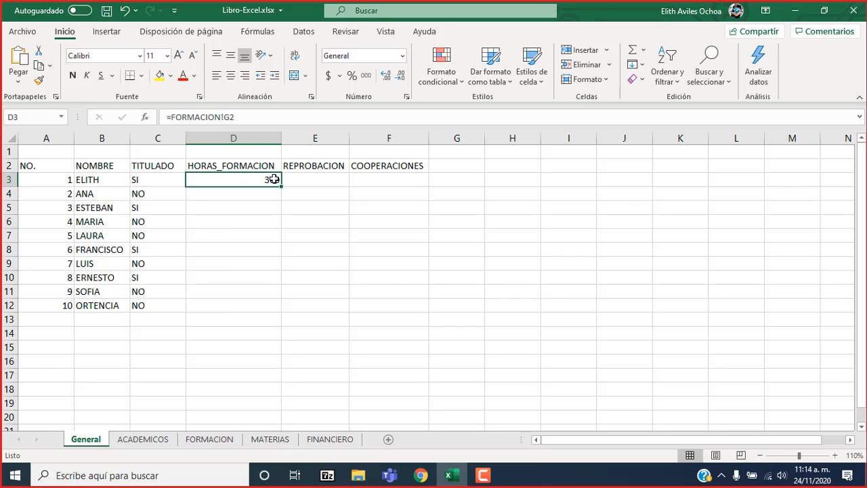
# Link the REPROBACION cell E3 on the General sheet to the first TOTAL cell, MATERIAS!I2.
pyautogui.click(304, 181)
pyautogui.write('=')
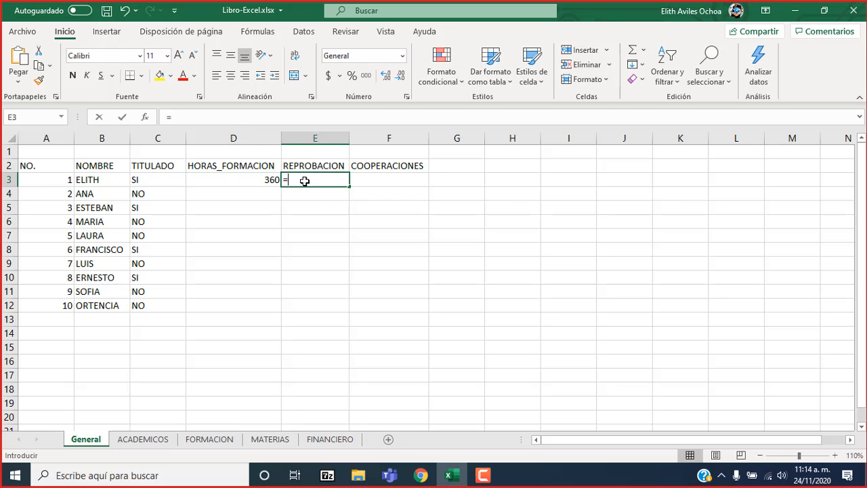
pyautogui.click(267, 441)
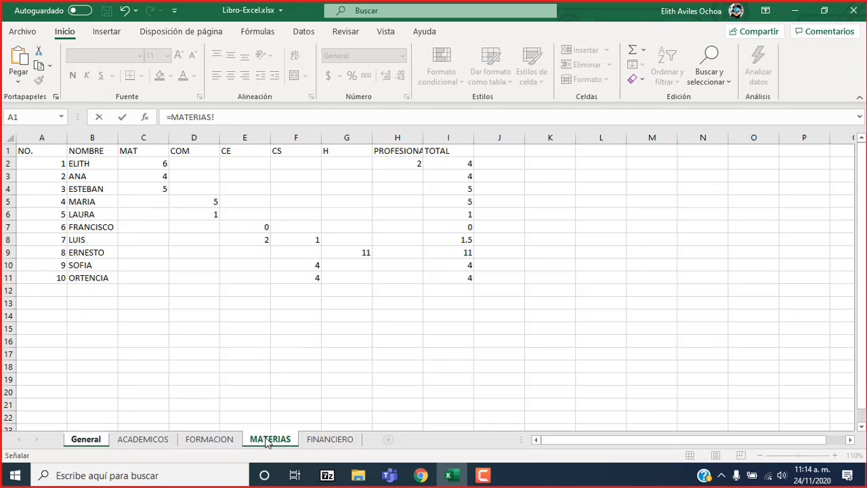
pyautogui.click(457, 164)
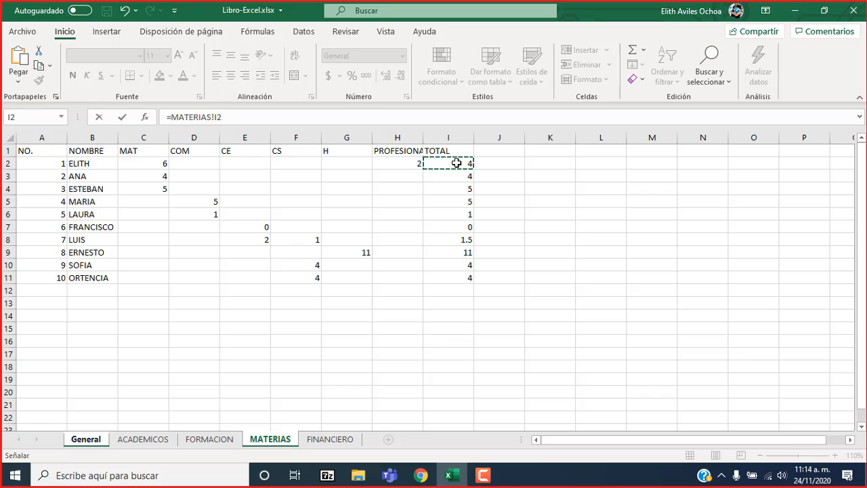
pyautogui.press('Return')
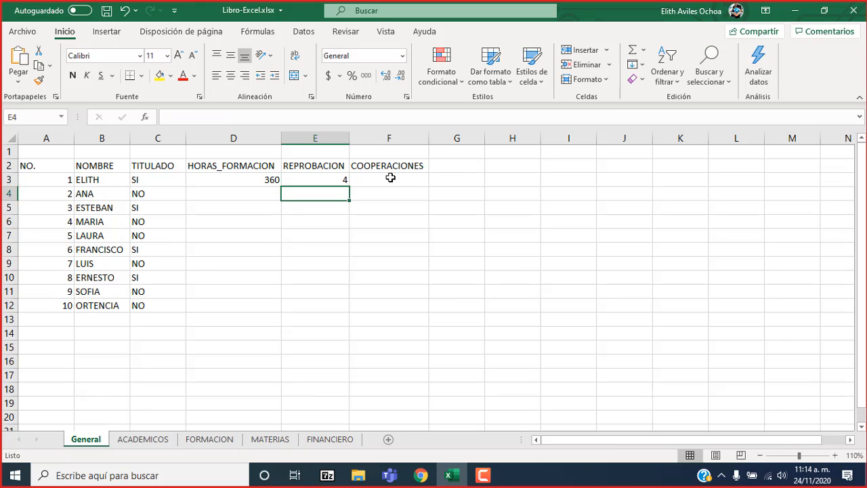
# Link the COOPERACIONES cell F3 on the General sheet to the first COOPERACION cell, FINANCIERO!E2.
pyautogui.click(391, 177)
pyautogui.write('=')
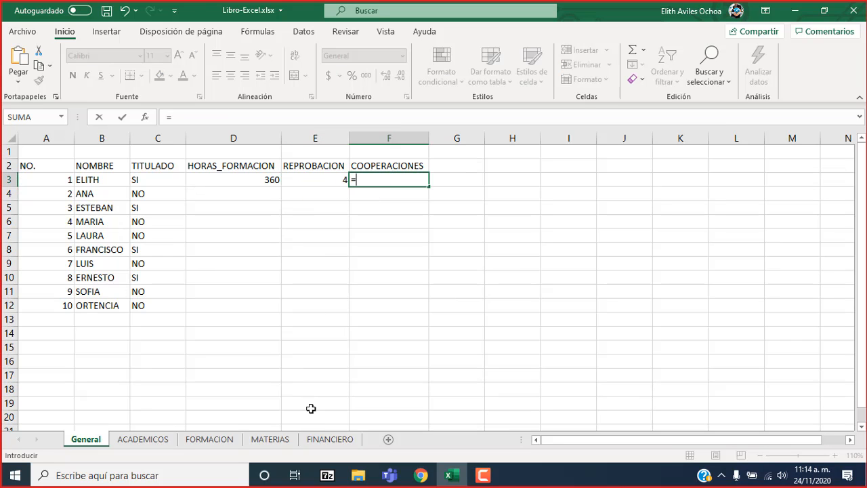
pyautogui.click(322, 438)
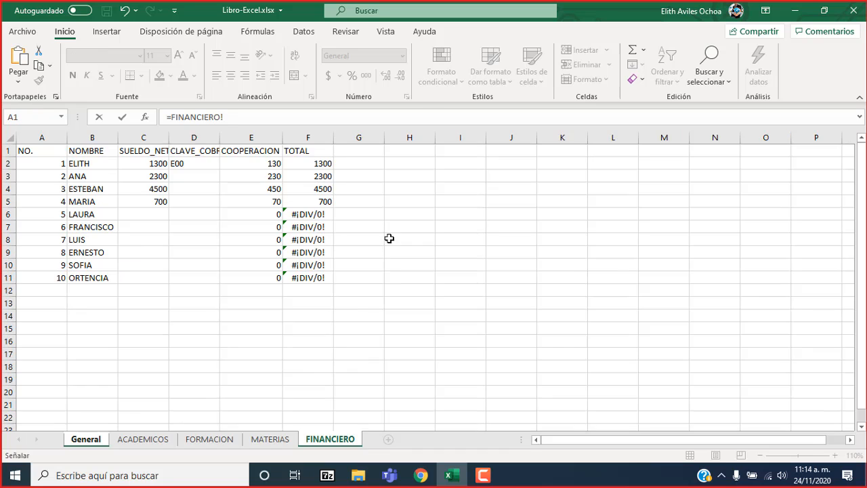
pyautogui.click(269, 161)
pyautogui.press('Return')
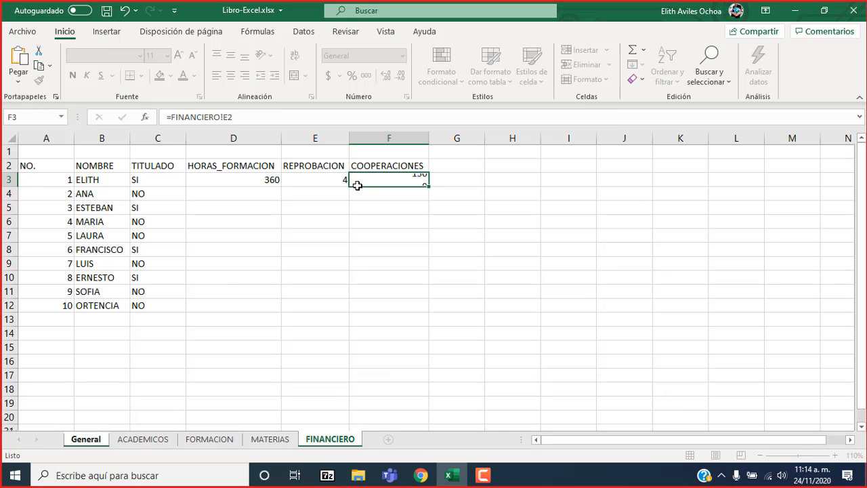
# Fill the linked references in D3:F3 down to row 12 of the General sheet.
pyautogui.click(238, 181)
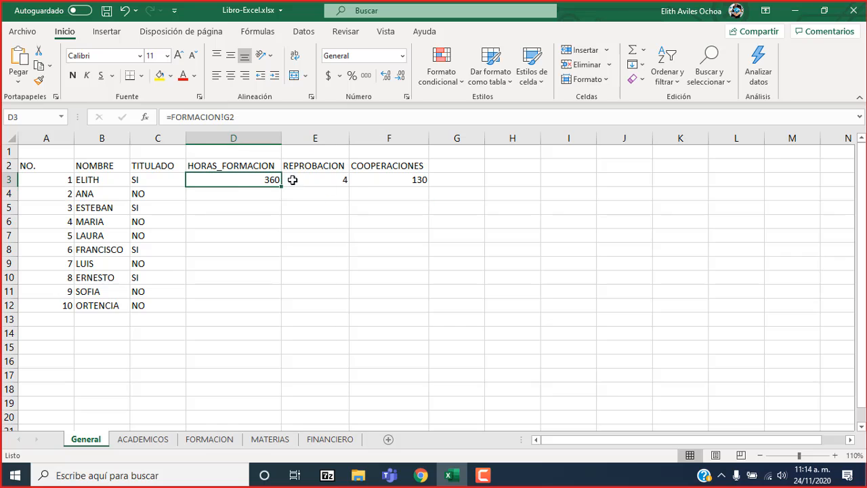
pyautogui.hotkey('shift', 'Right')
pyautogui.hotkey('shift', 'Right')
pyautogui.hotkey('shift', 'Right')
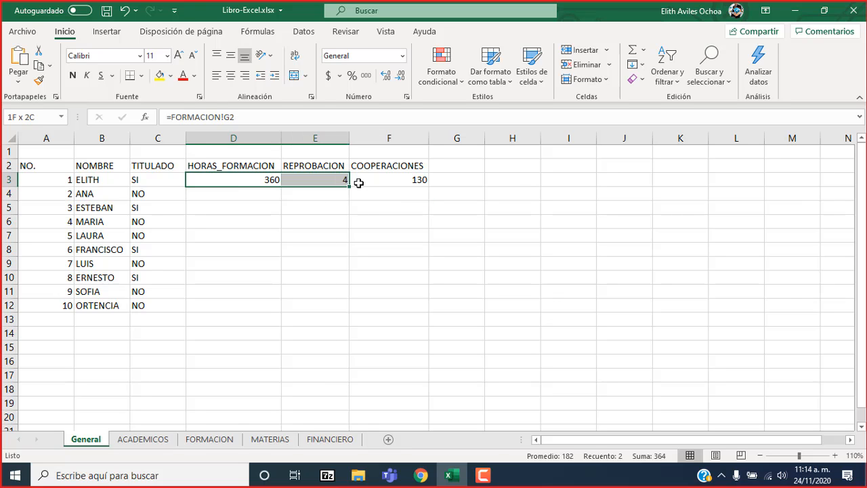
pyautogui.hotkey('shift', 'Left')
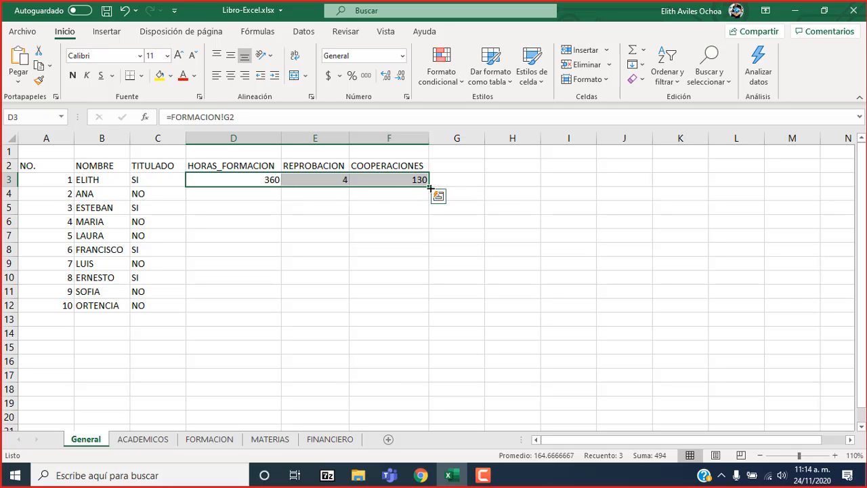
pyautogui.moveTo(429, 188); pyautogui.dragTo(418, 305)
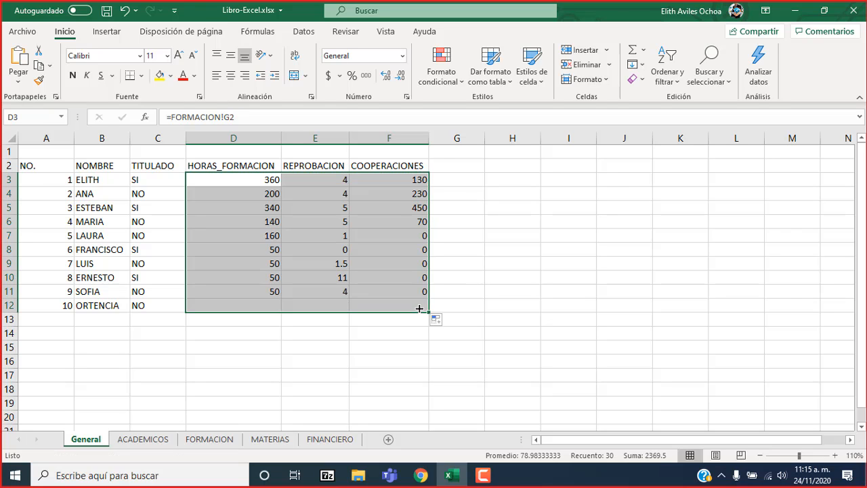
pyautogui.click(456, 168)
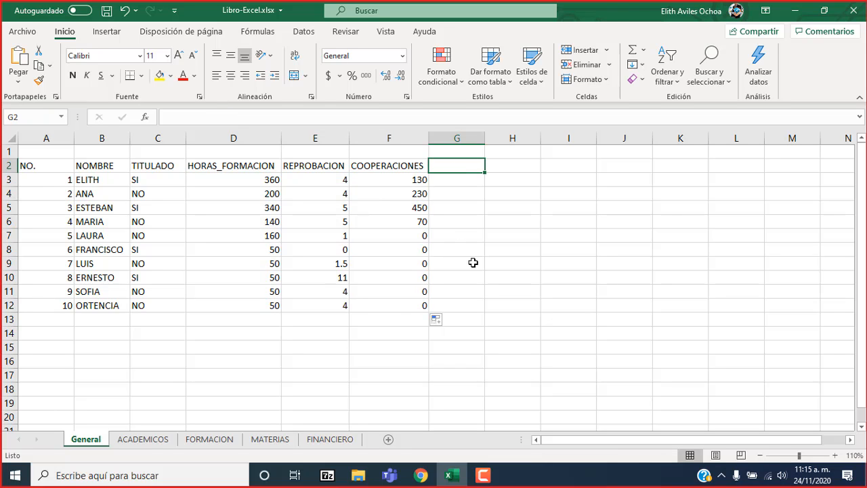
pyautogui.click(484, 479)
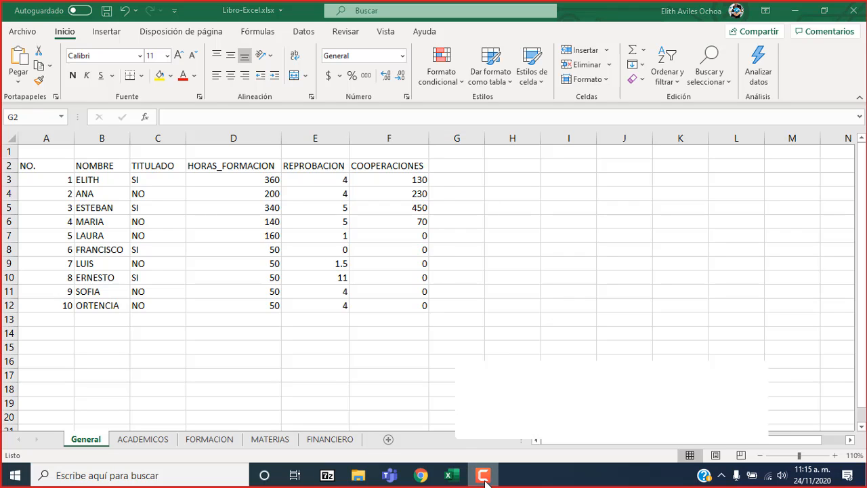